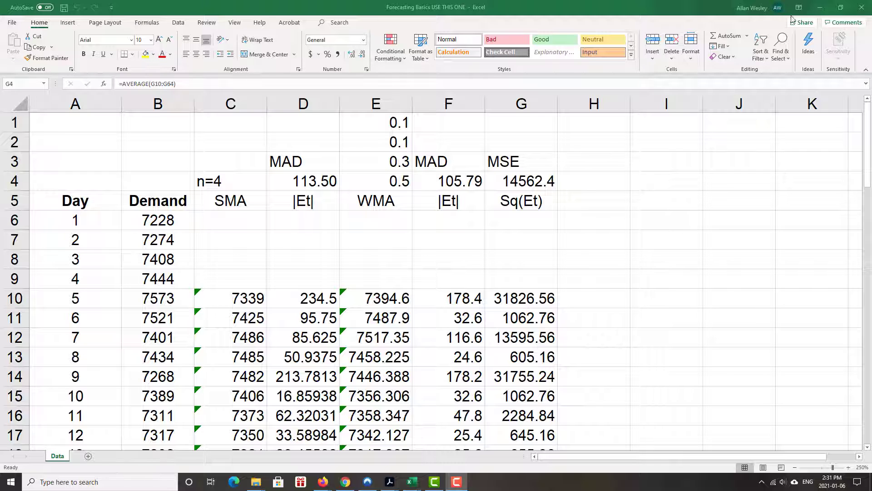
# After checking the task list PDF, enter headers ES in H5 and |Et| in I5
pyautogui.moveTo(864, 14); pyautogui.dragTo(445, 28)
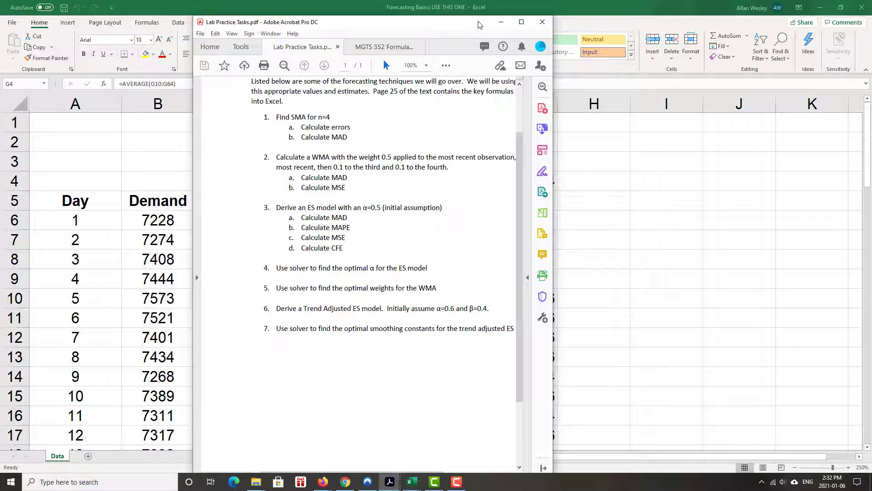
pyautogui.click(501, 22)
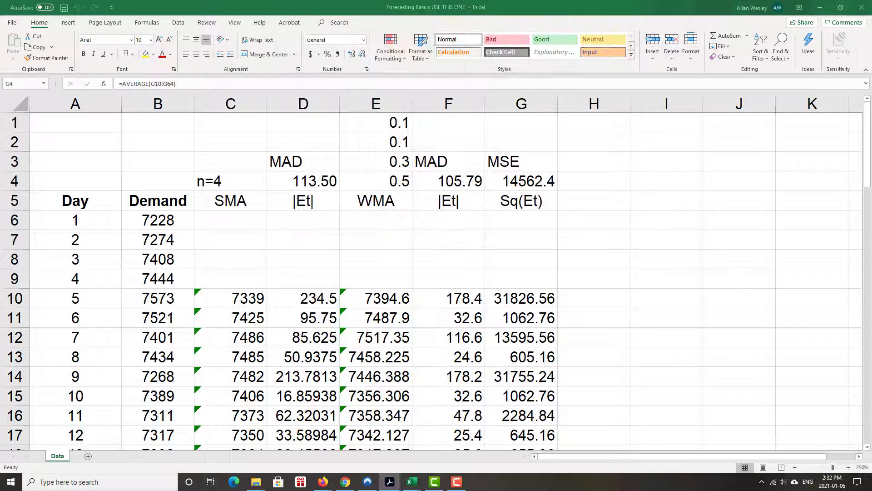
pyautogui.click(614, 197)
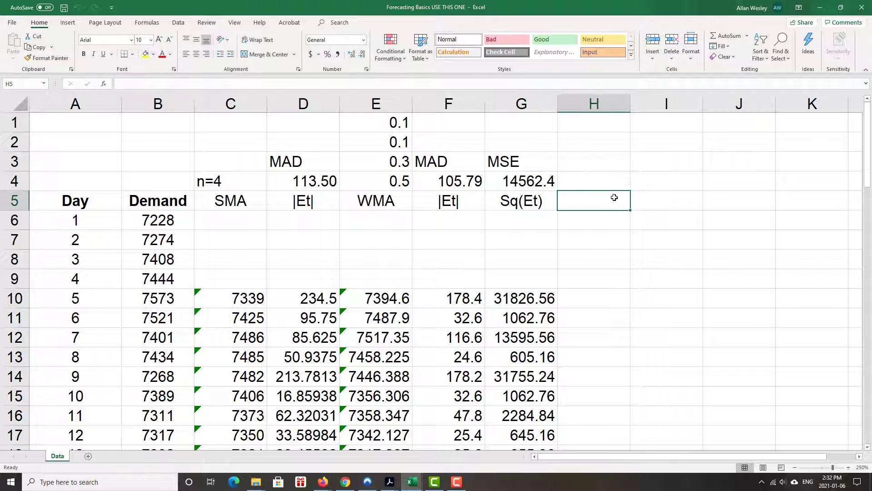
pyautogui.write('ES')
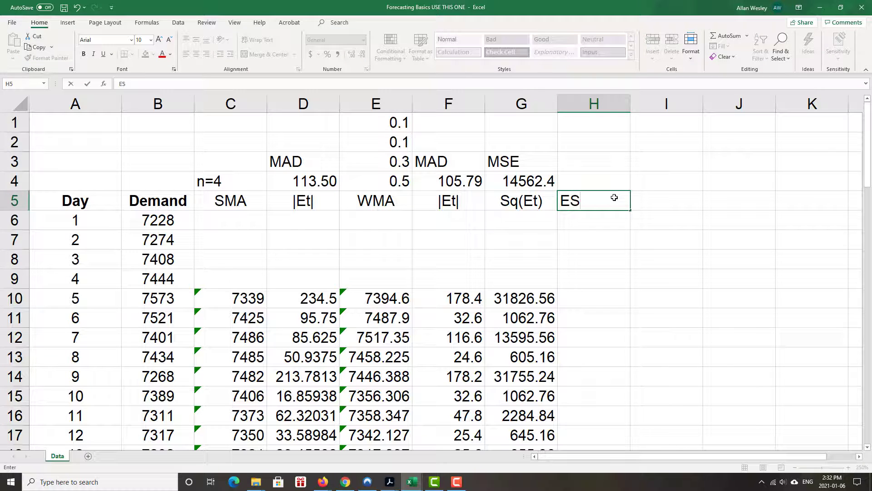
pyautogui.press('Tab')
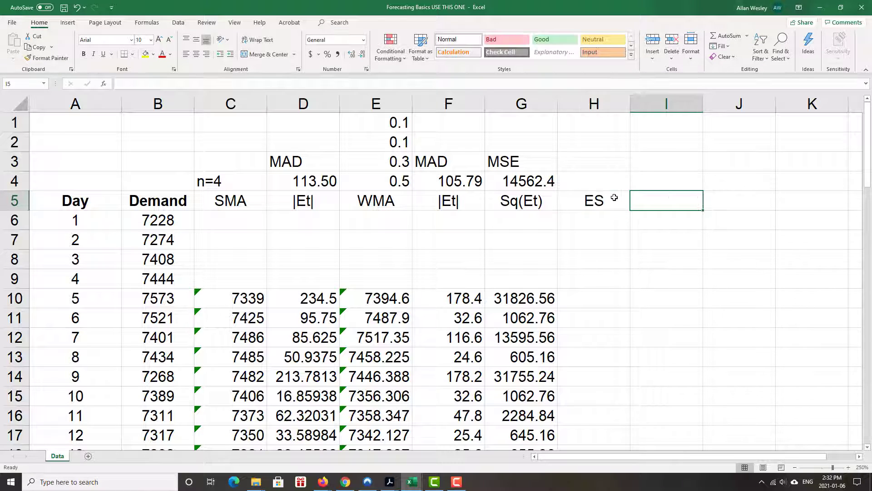
pyautogui.write('|')
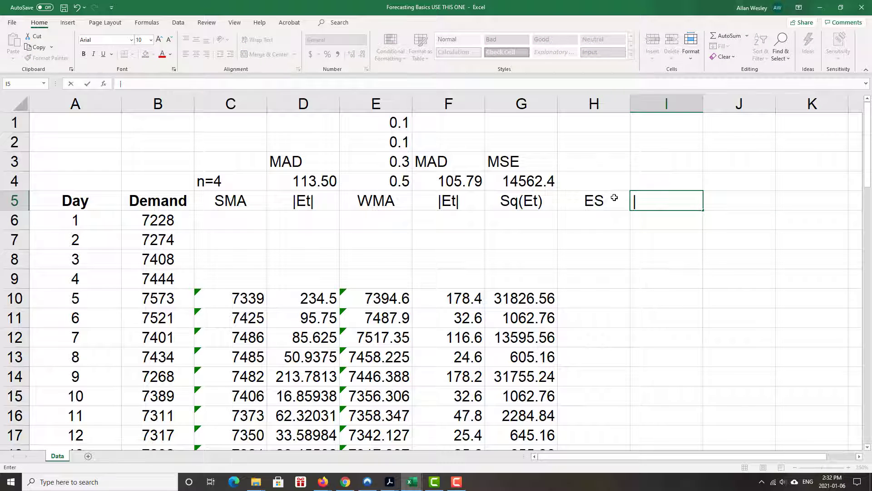
pyautogui.write('Et|')
pyautogui.press('Tab')
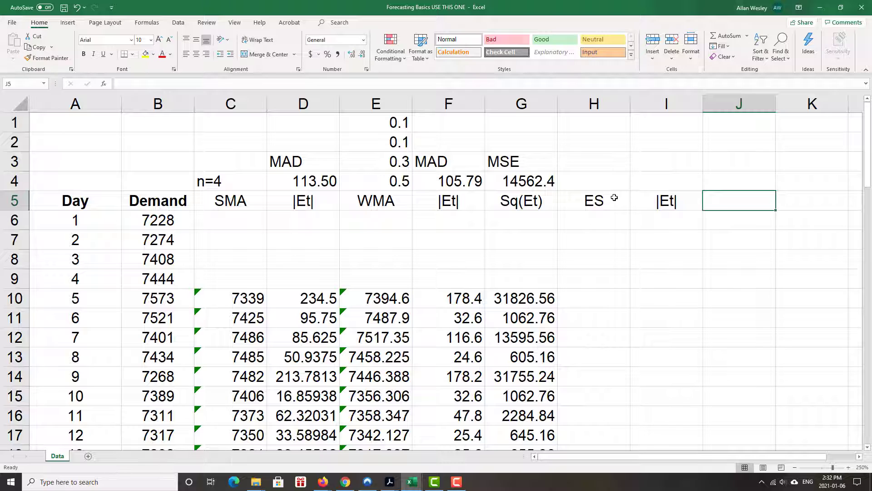
pyautogui.press('Left')
pyautogui.press('Left')
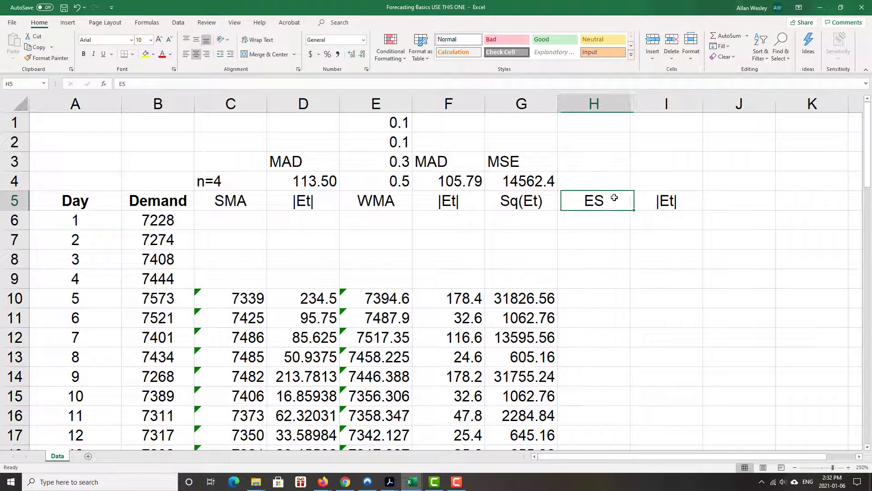
pyautogui.press('Up')
pyautogui.press('Up')
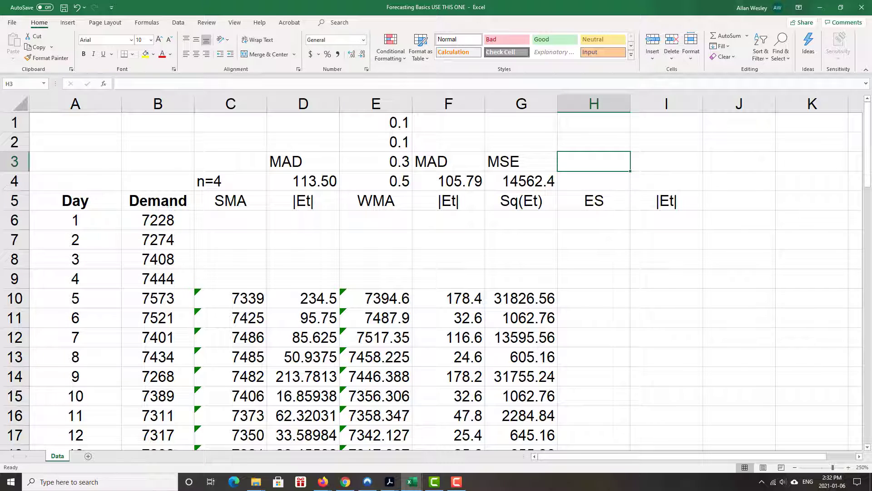
pyautogui.hotkey('alt', 'Tab')
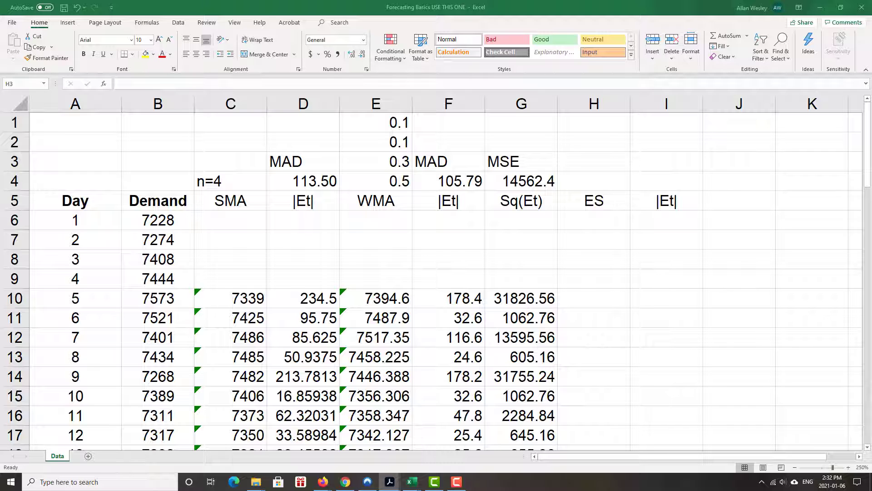
# Highlight the αD_t exponential smoothing formula in the Acrobat formula sheet, then move the window off-screen
pyautogui.moveTo(773, 0); pyautogui.dragTo(355, 33)
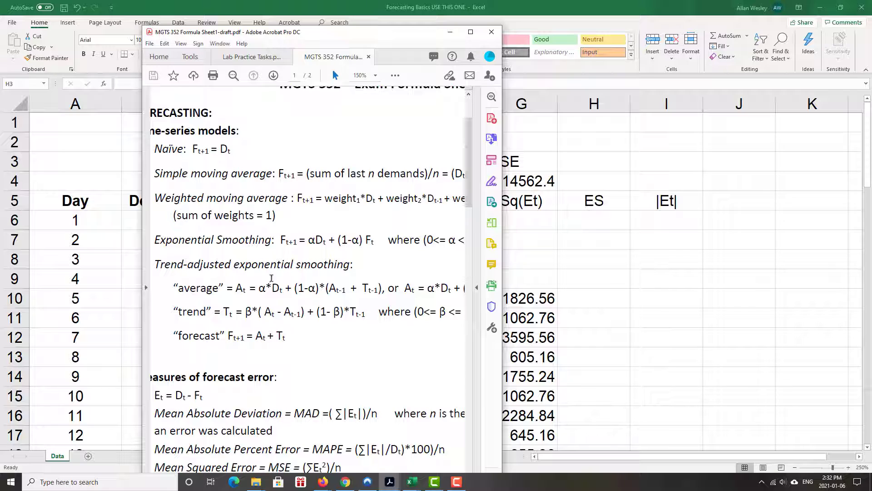
pyautogui.moveTo(280, 239); pyautogui.dragTo(317, 242)
pyautogui.click(296, 247)
pyautogui.moveTo(322, 239); pyautogui.dragTo(326, 240)
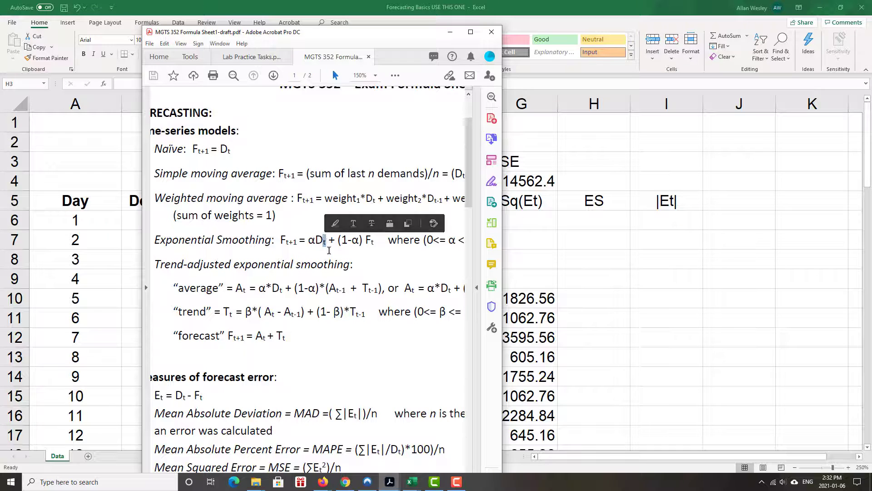
pyautogui.click(360, 250)
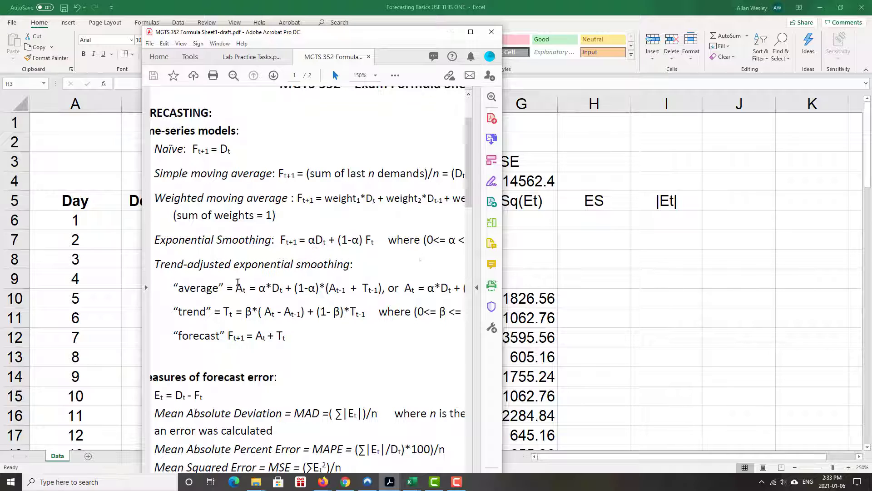
pyautogui.moveTo(370, 36); pyautogui.dragTo(590, 5)
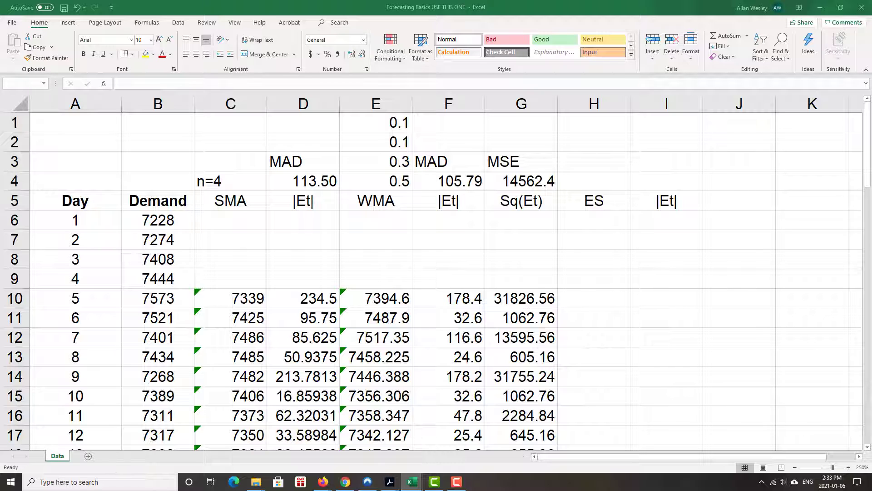
# Enter =B6 in H7 so the first ES forecast equals day 1's demand, 7228
pyautogui.click(580, 236)
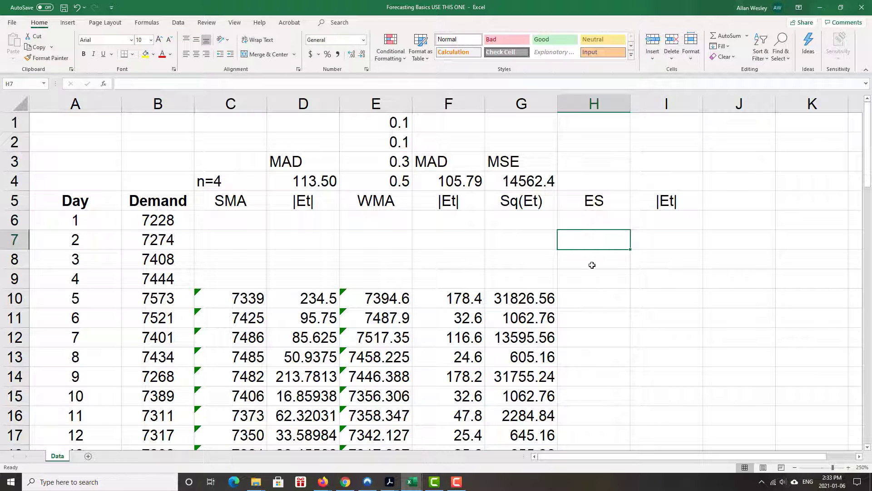
pyautogui.write('=')
pyautogui.click(173, 220)
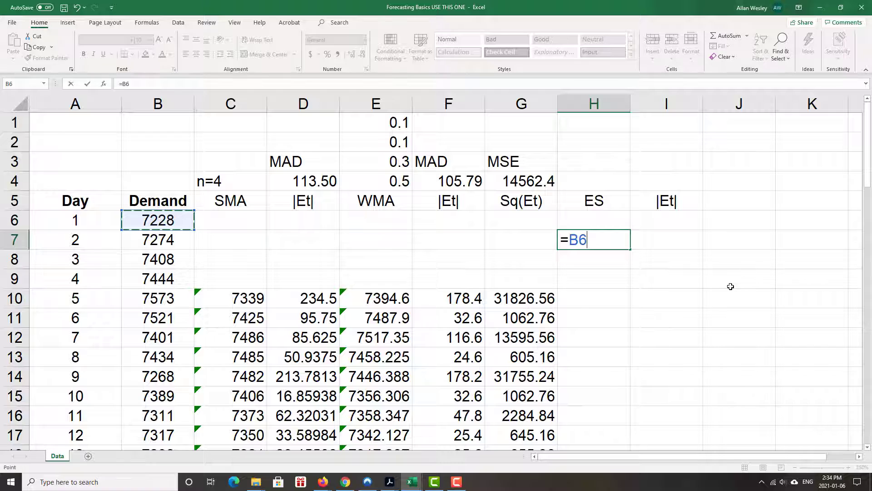
pyautogui.press('Return')
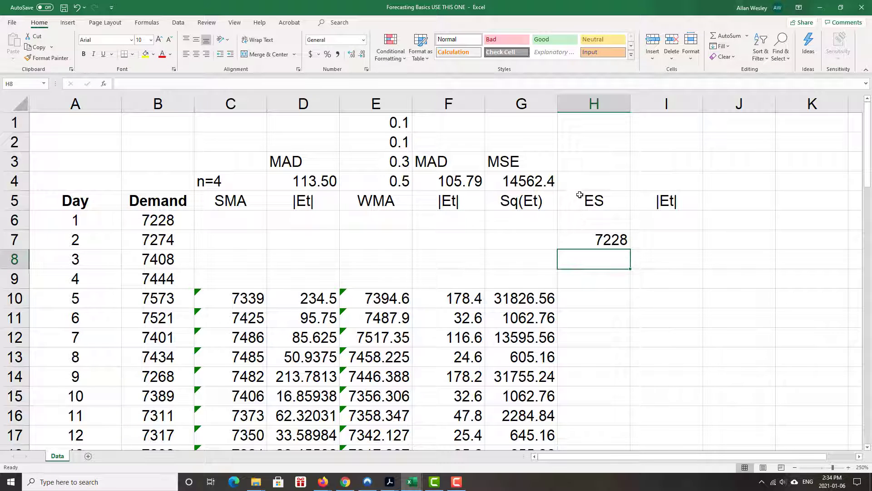
# Label cell H3 'Alpha'
pyautogui.click(594, 160)
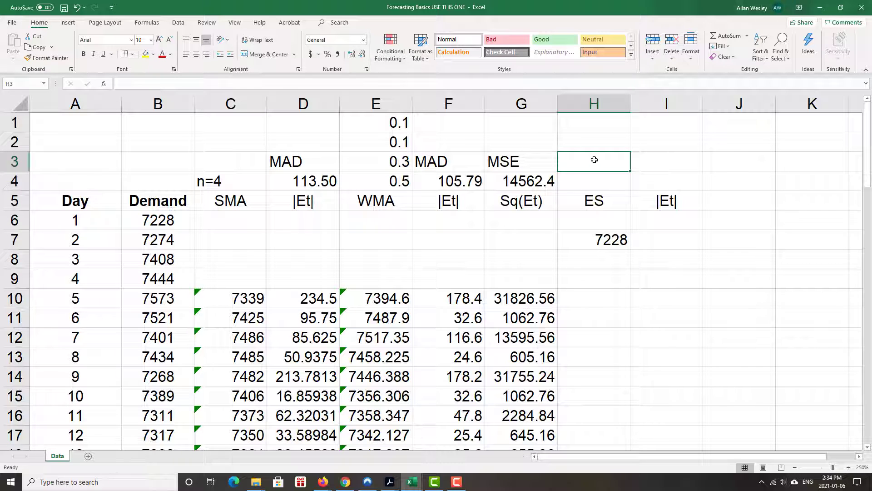
pyautogui.write('Alpha')
pyautogui.press('Return')
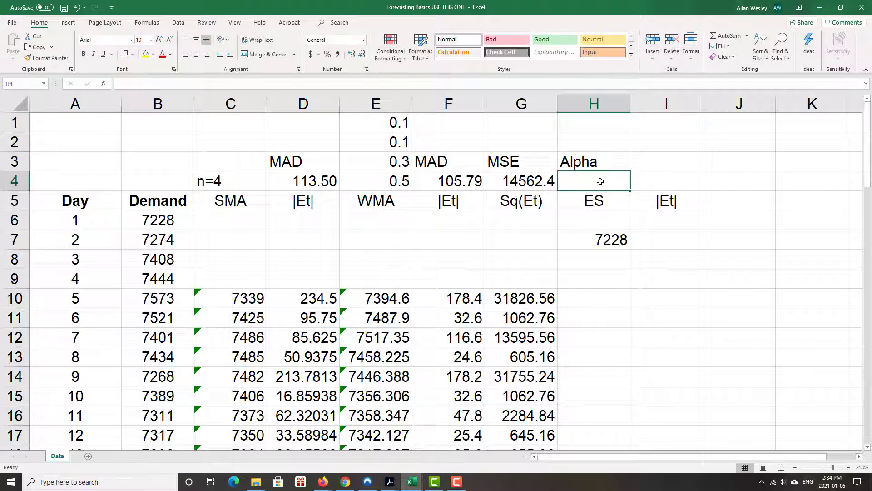
# Give H4 a yellow fill and enter the smoothing constant 0.5
pyautogui.click(146, 54)
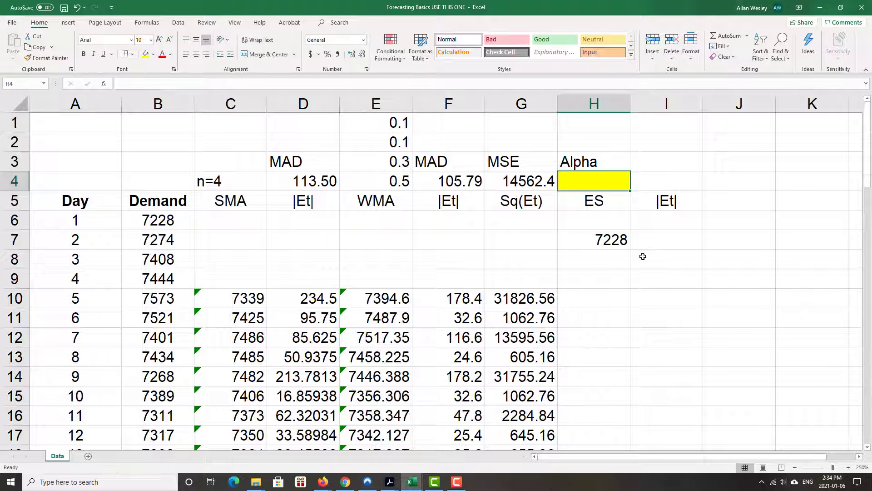
pyautogui.write('0.5')
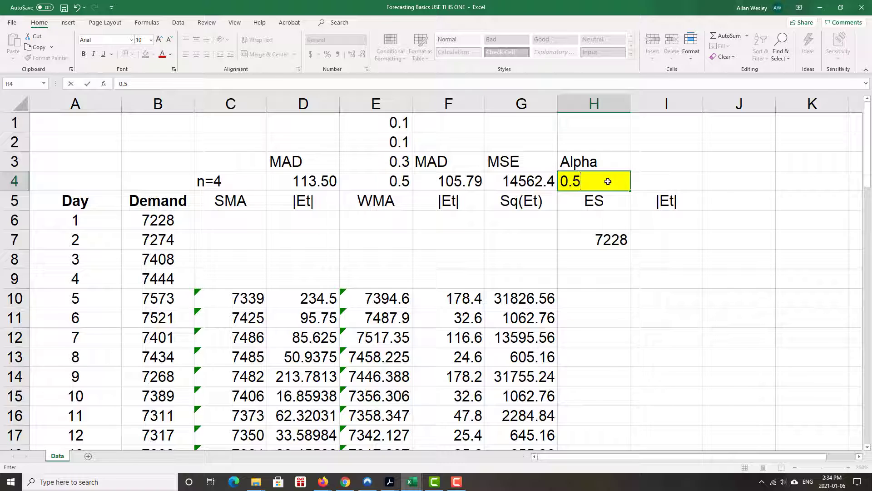
pyautogui.press('Return')
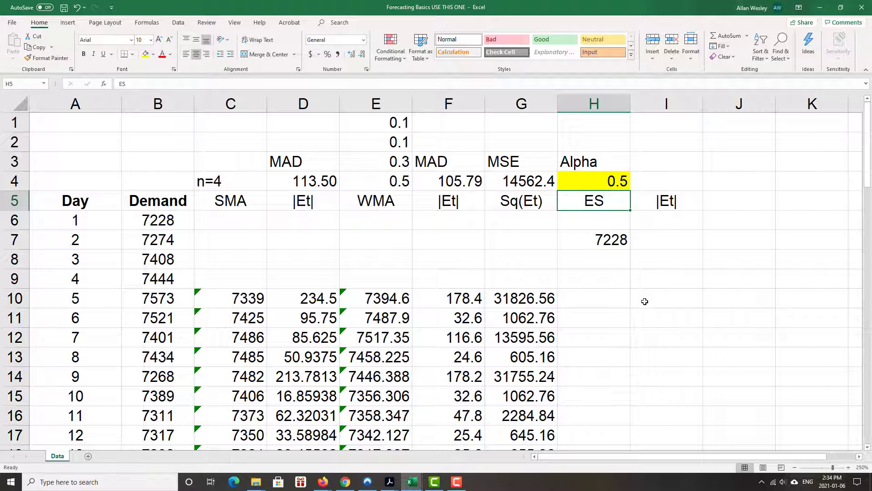
pyautogui.click(602, 260)
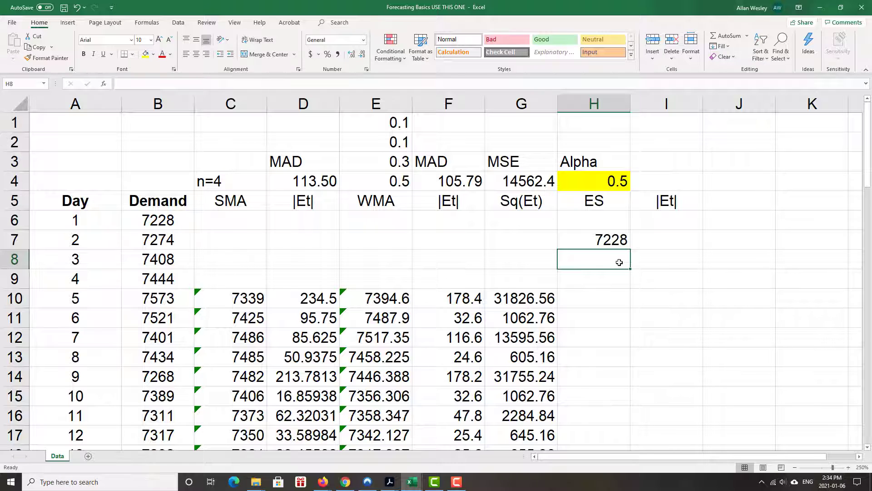
# Start the H8 formula as =$H$4*B7, absolute alpha times day 2's demand
pyautogui.write('=')
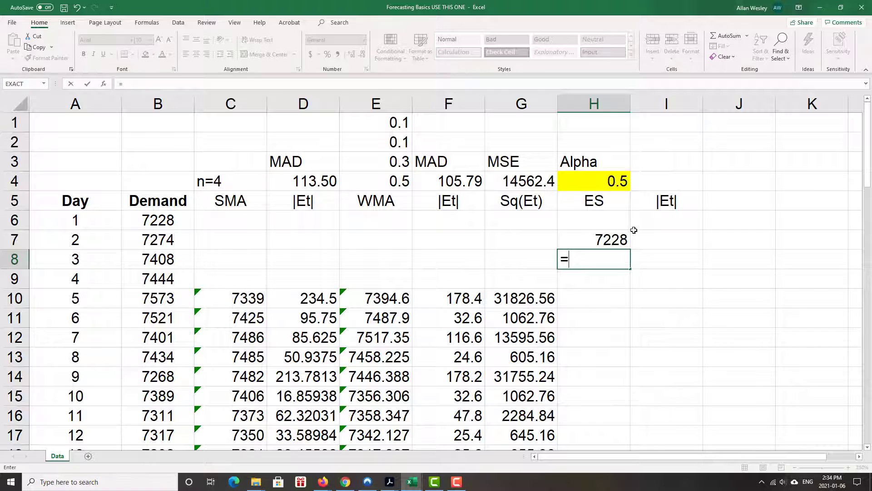
pyautogui.click(618, 184)
pyautogui.press('F4')
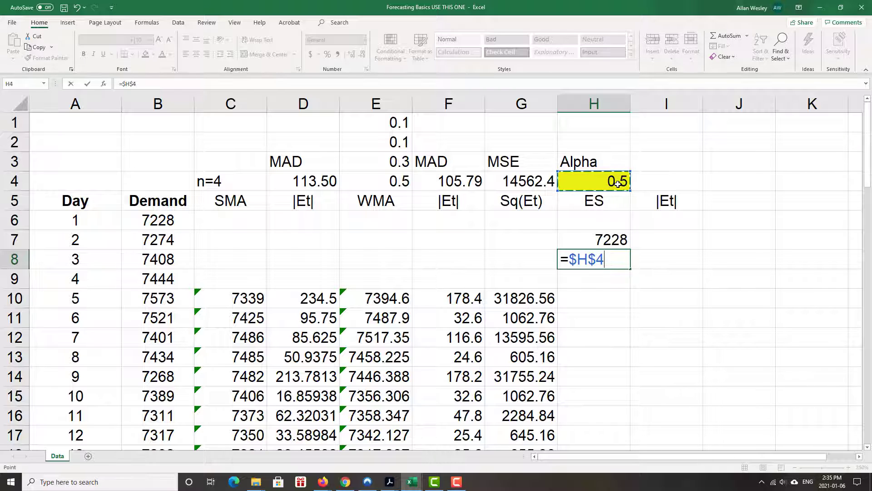
pyautogui.write('*')
pyautogui.click(164, 243)
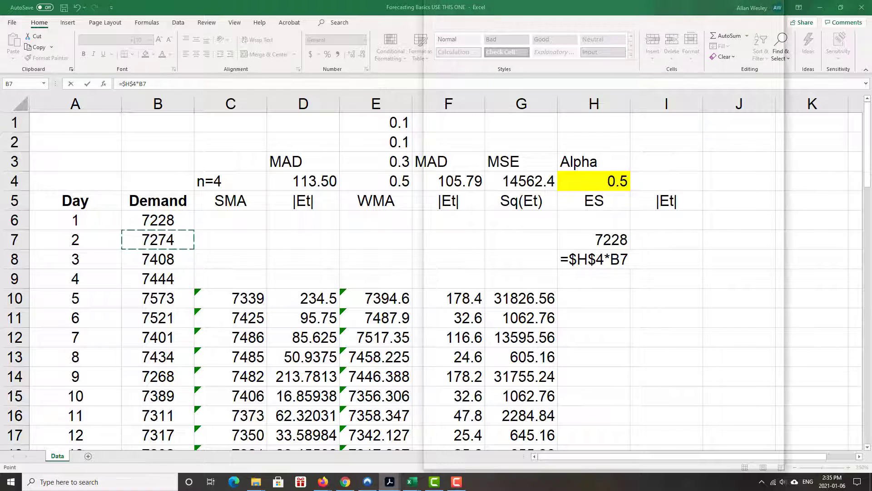
pyautogui.hotkey('alt', 'Tab')
pyautogui.moveTo(329, 71); pyautogui.dragTo(357, 80)
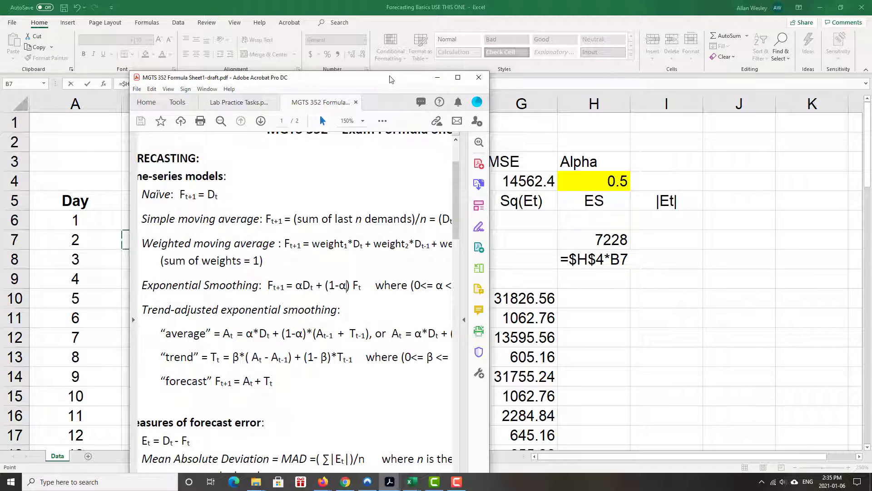
pyautogui.click(437, 77)
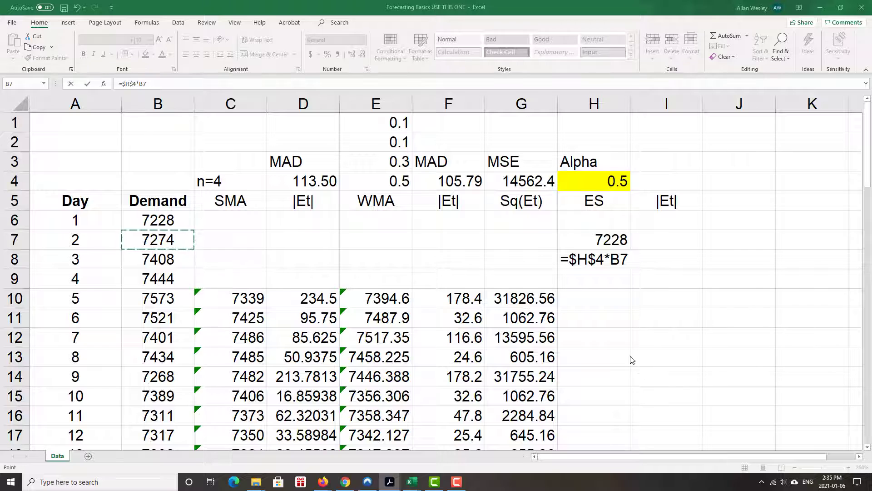
# Complete H8 as =$H$4*B7+(1-$H$4)*H7, yielding the 7251 forecast
pyautogui.click(145, 84)
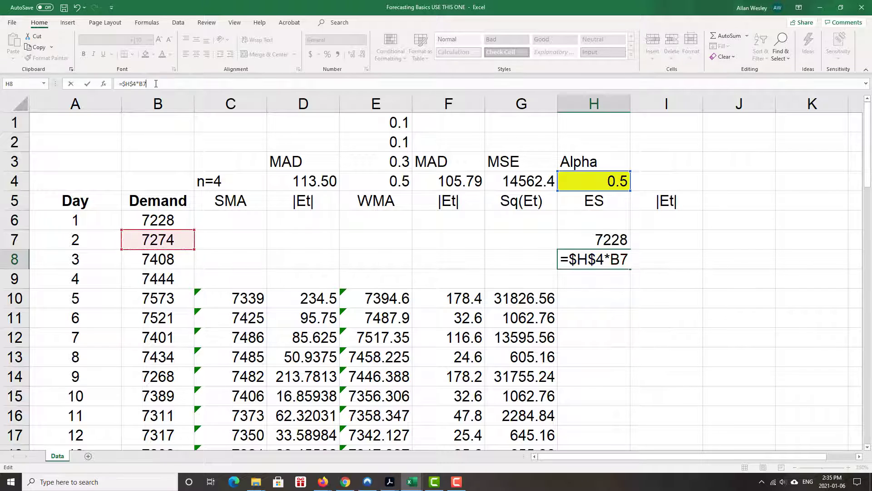
pyautogui.write('+(')
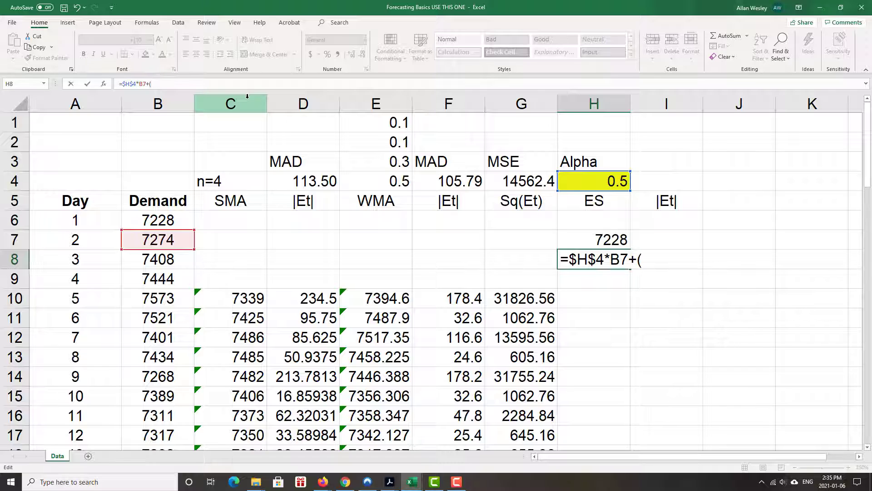
pyautogui.write('1-')
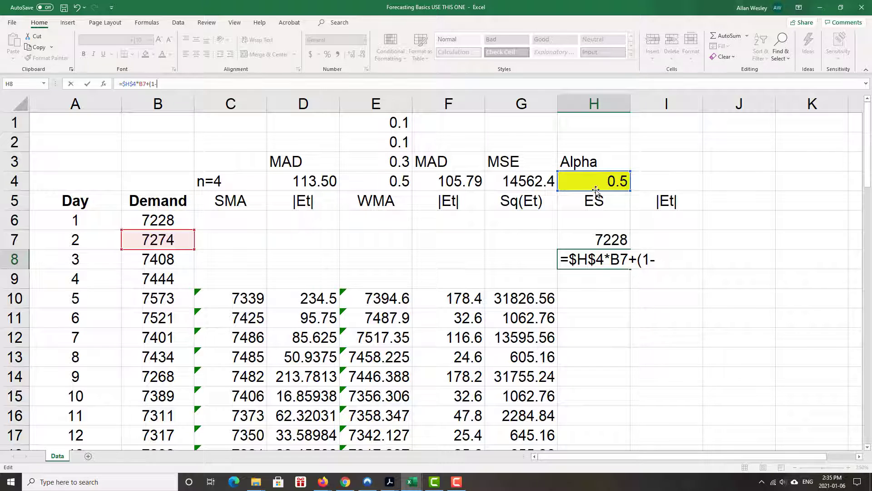
pyautogui.click(596, 187)
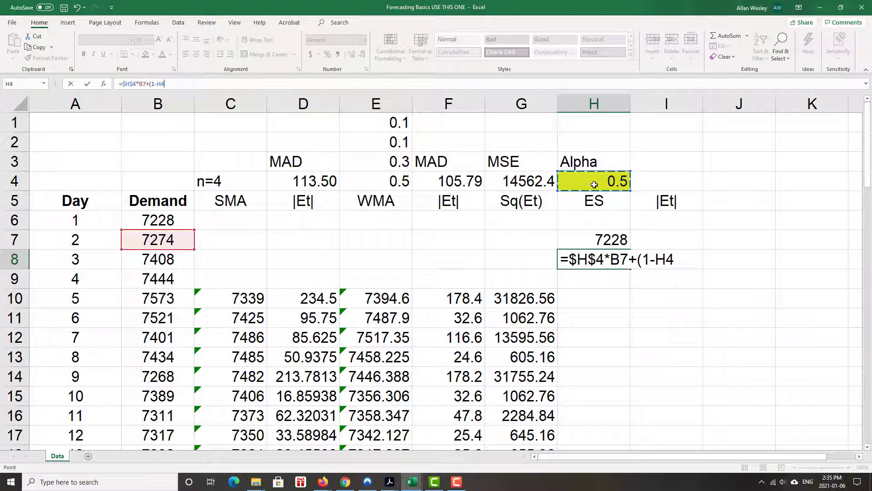
pyautogui.press('F4')
pyautogui.write(')')
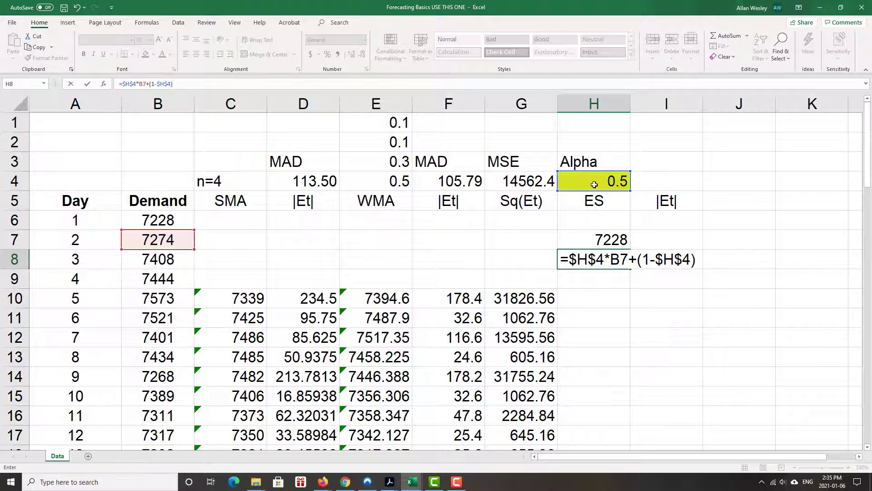
pyautogui.write('*')
pyautogui.click(611, 240)
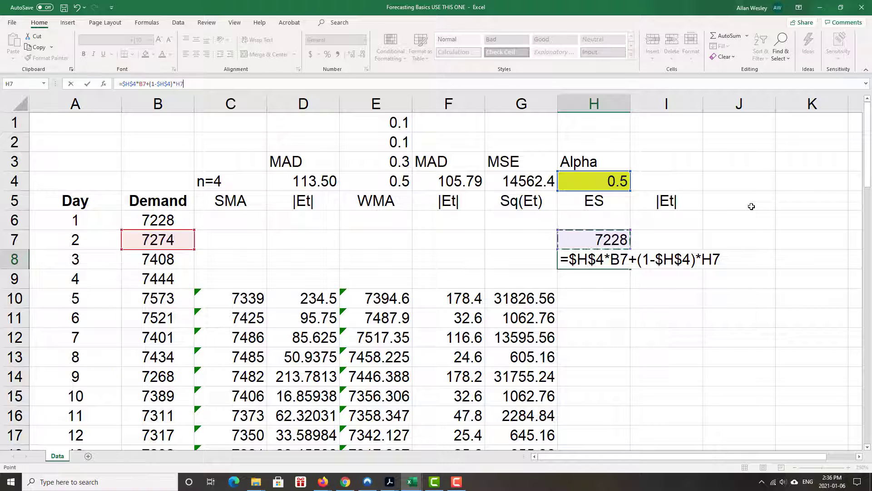
pyautogui.press('Return')
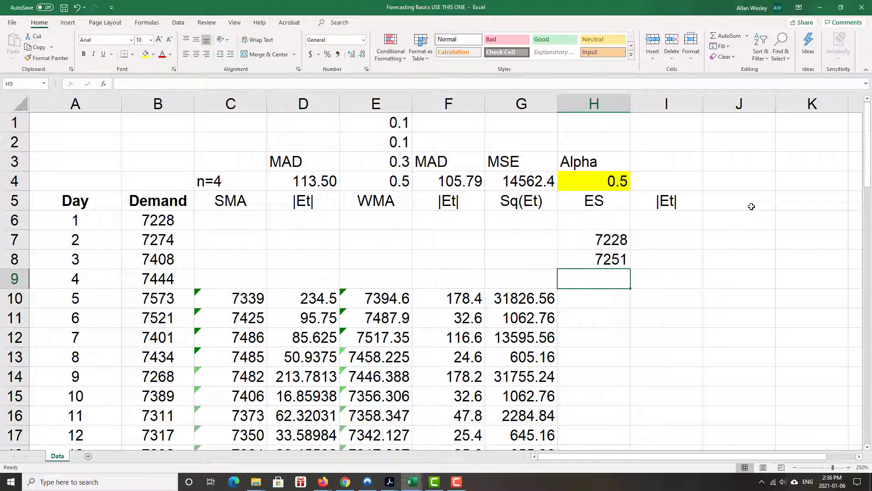
# Fill the H8 formula down to H65 and check the final 6523.984 forecast
pyautogui.click(608, 261)
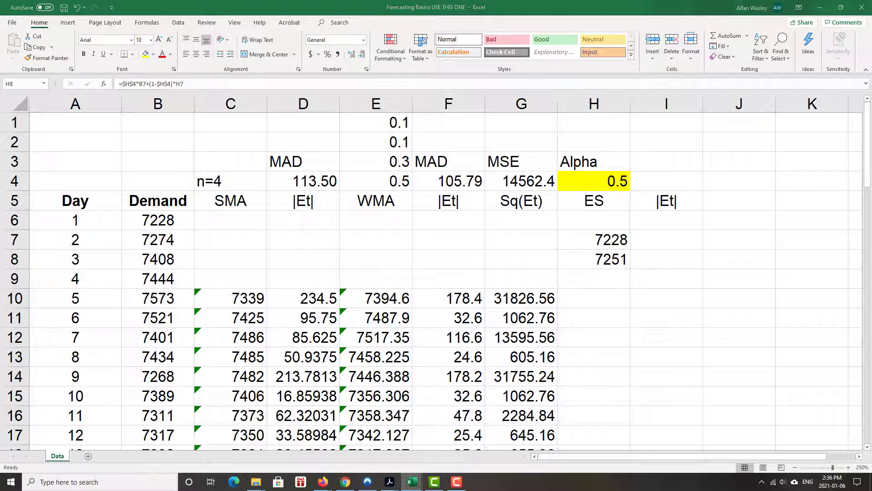
pyautogui.click(617, 267)
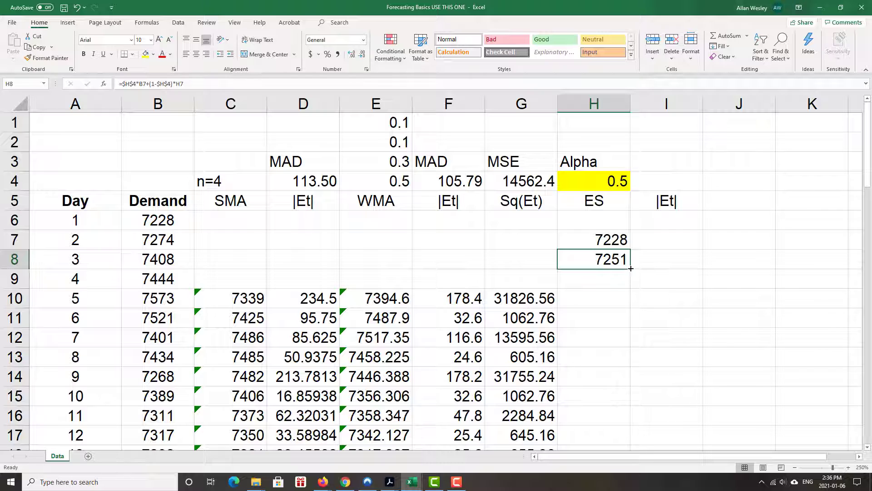
pyautogui.moveTo(630, 269); pyautogui.dragTo(609, 369)
pyautogui.click(591, 360)
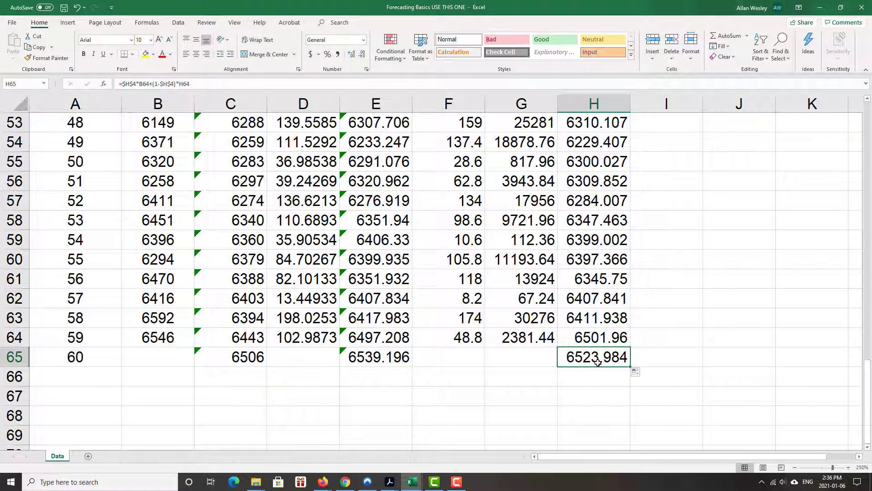
pyautogui.scroll(17, 706, 314)
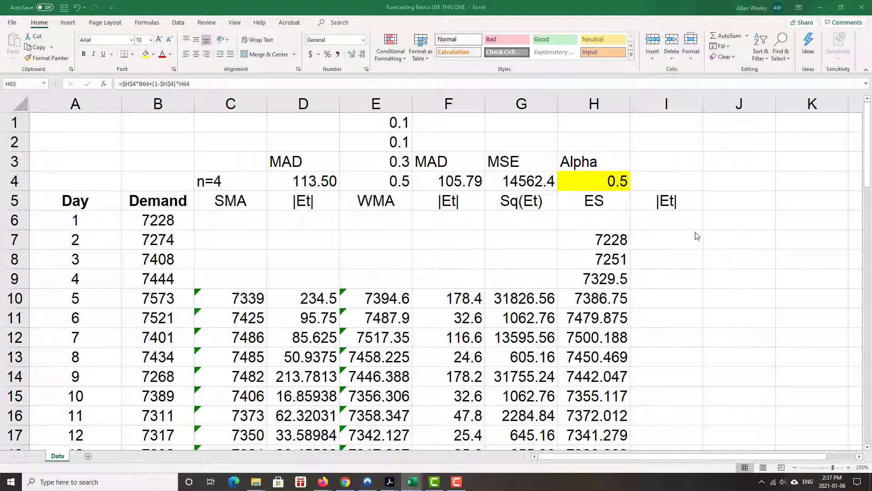
# Enter the heading MAD in cell I3
pyautogui.click(663, 165)
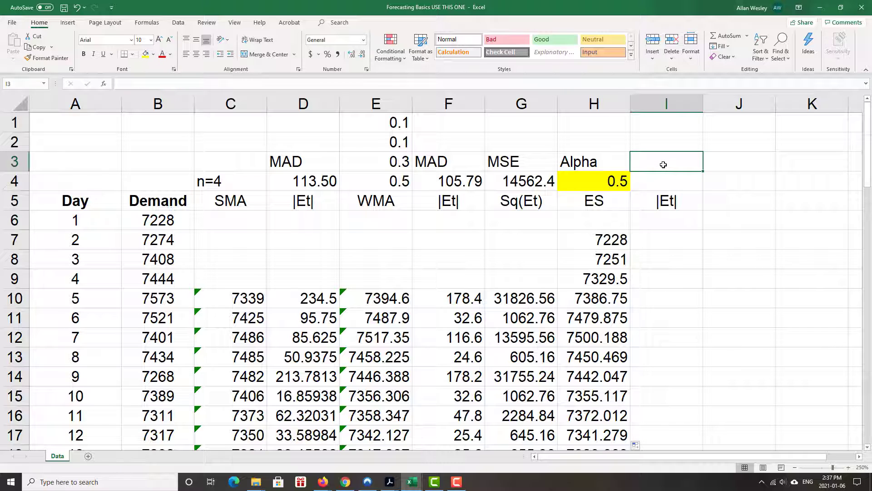
pyautogui.write('MAD')
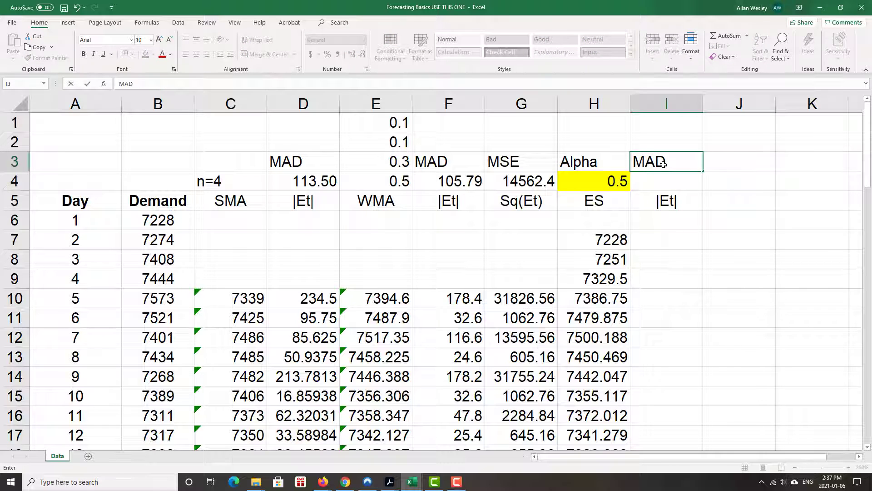
pyautogui.press('Return')
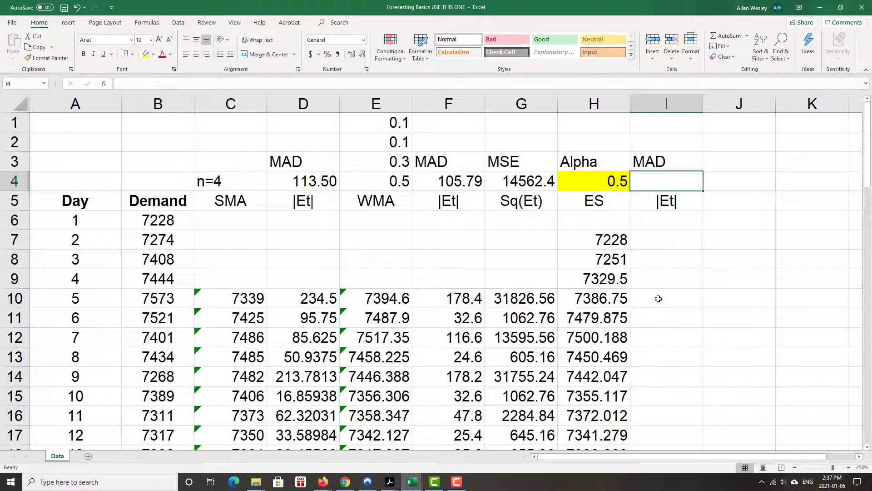
# Enter =ABS(B10-H10) in I10, giving an absolute error of 186.25
pyautogui.click(658, 299)
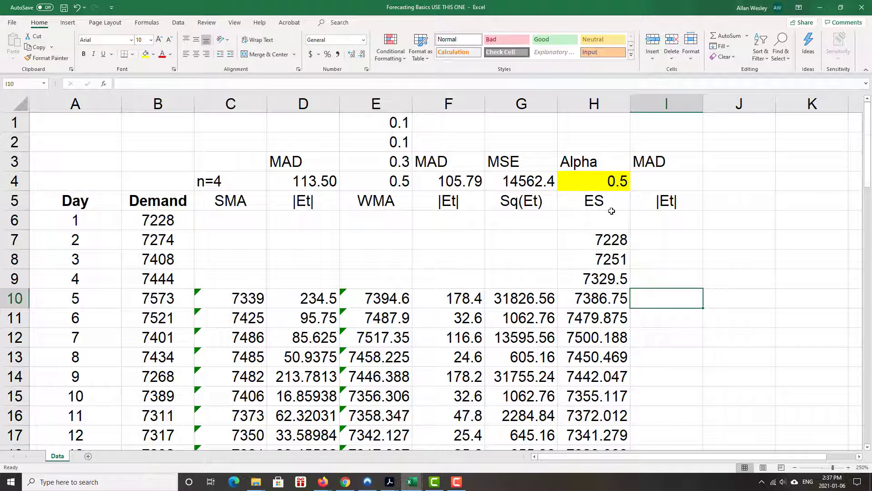
pyautogui.write('=a')
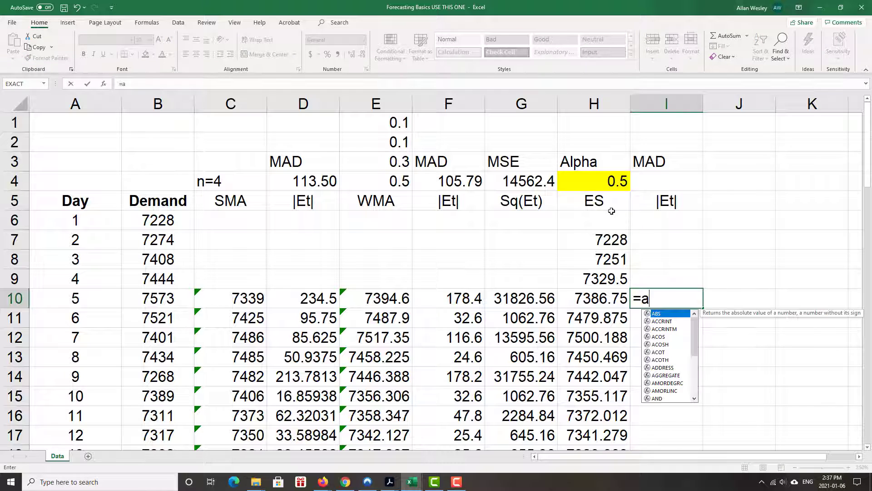
pyautogui.write('bs(')
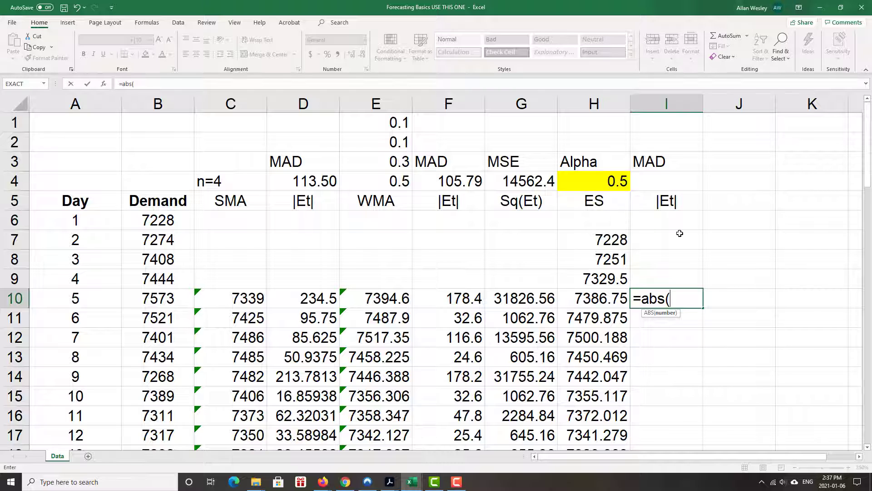
pyautogui.click(144, 300)
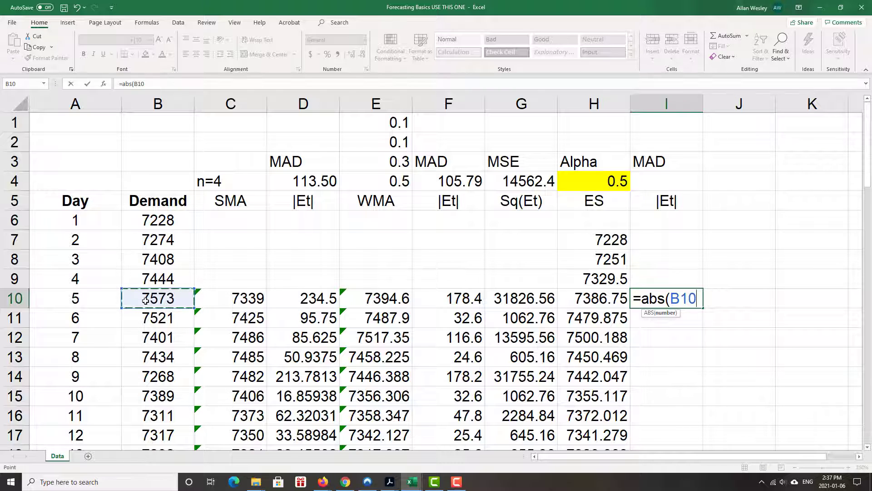
pyautogui.write('-')
pyautogui.click(596, 300)
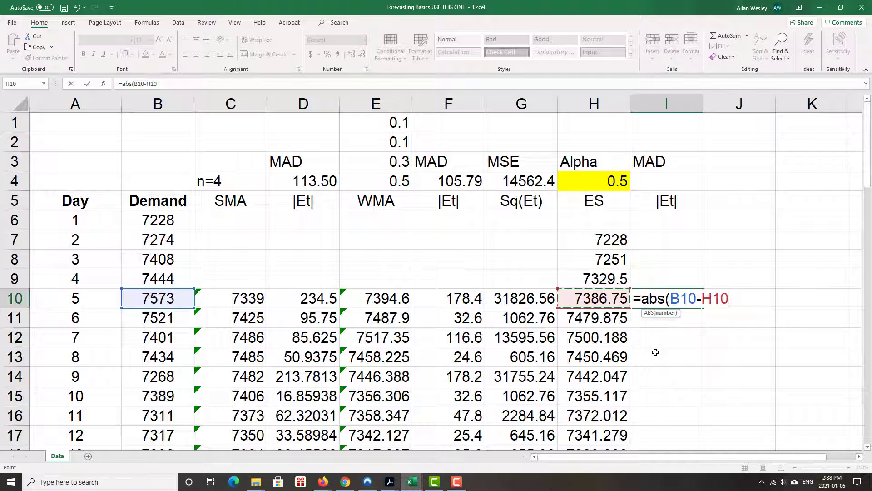
pyautogui.write(')')
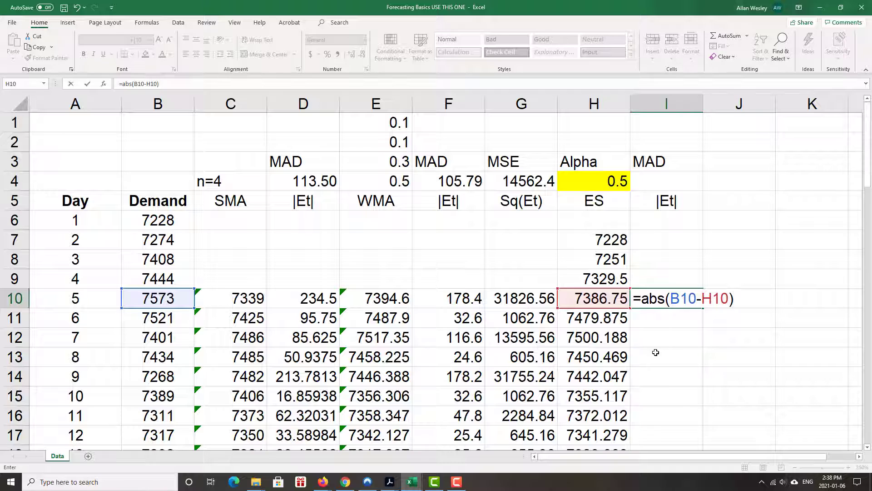
pyautogui.press('Return')
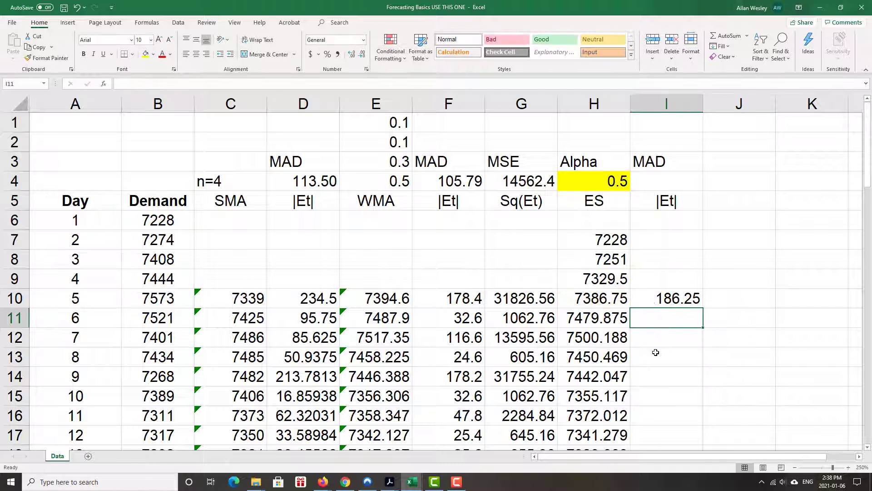
# Copy the absolute error formula down column I and clear the extra value in I65
pyautogui.click(692, 295)
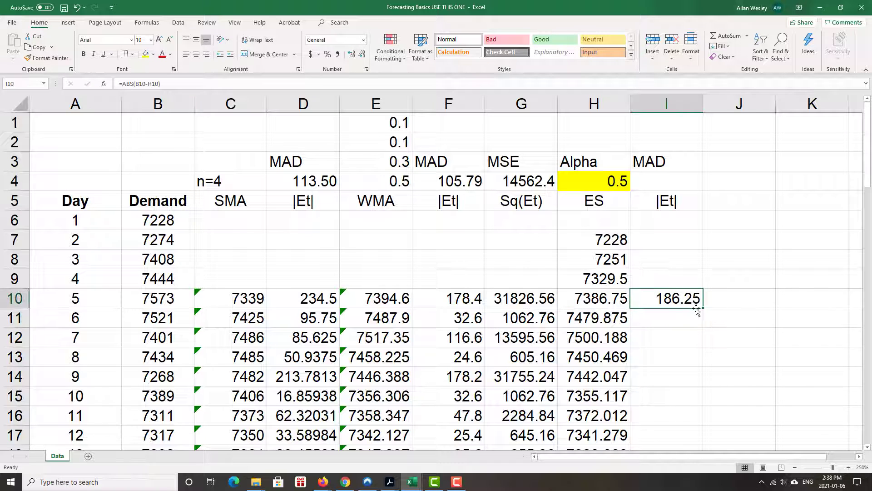
pyautogui.doubleClick(703, 308)
pyautogui.scroll(-10, 727, 336)
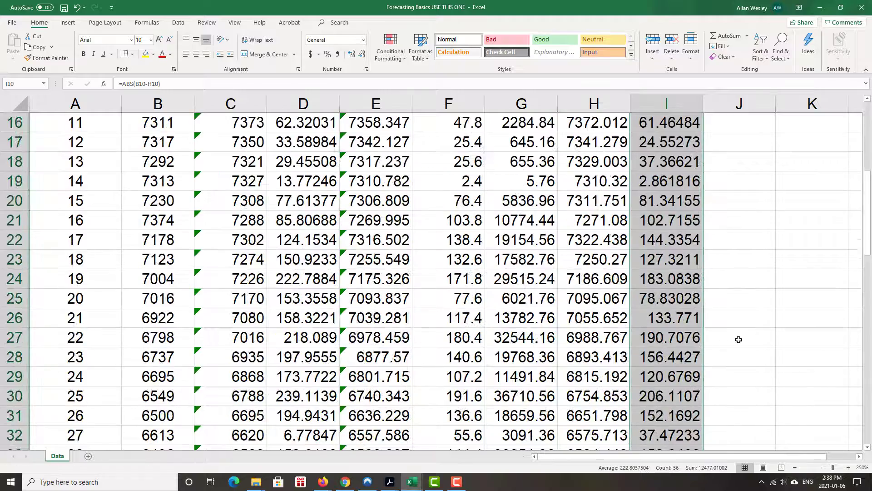
pyautogui.scroll(-11, 719, 334)
pyautogui.scroll(3, 684, 296)
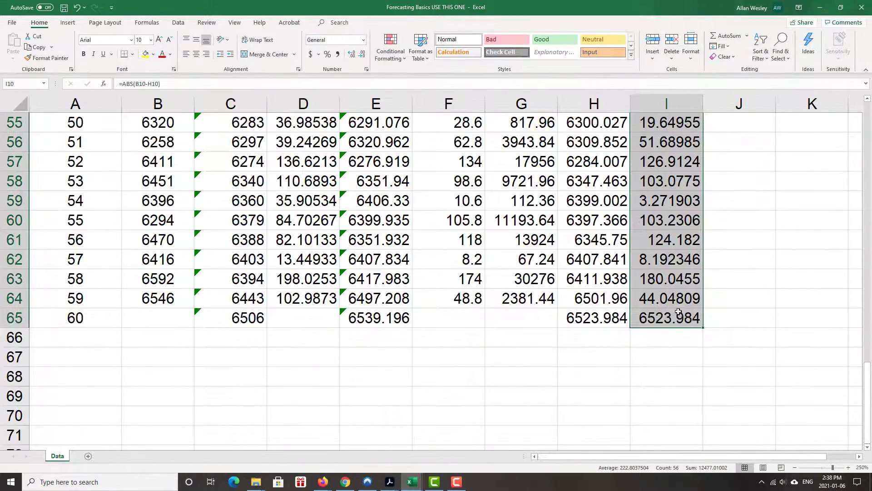
pyautogui.click(670, 324)
pyautogui.press('Delete')
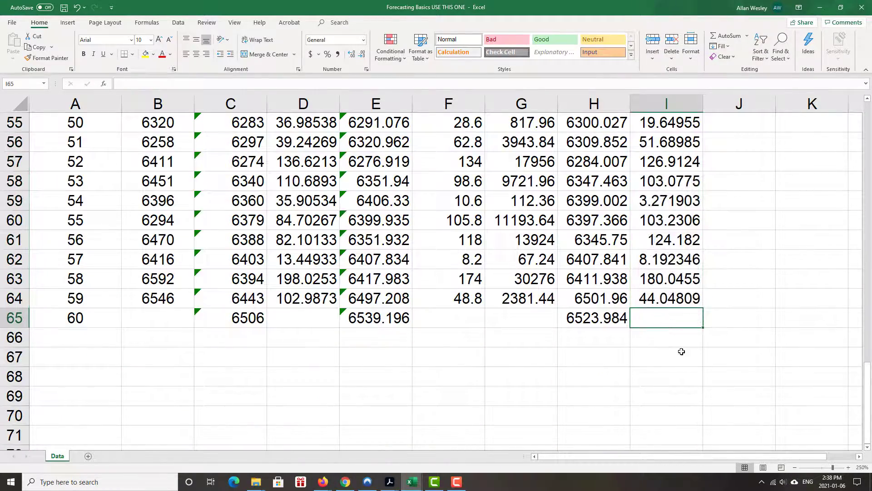
pyautogui.scroll(6, 727, 320)
pyautogui.scroll(12, 734, 320)
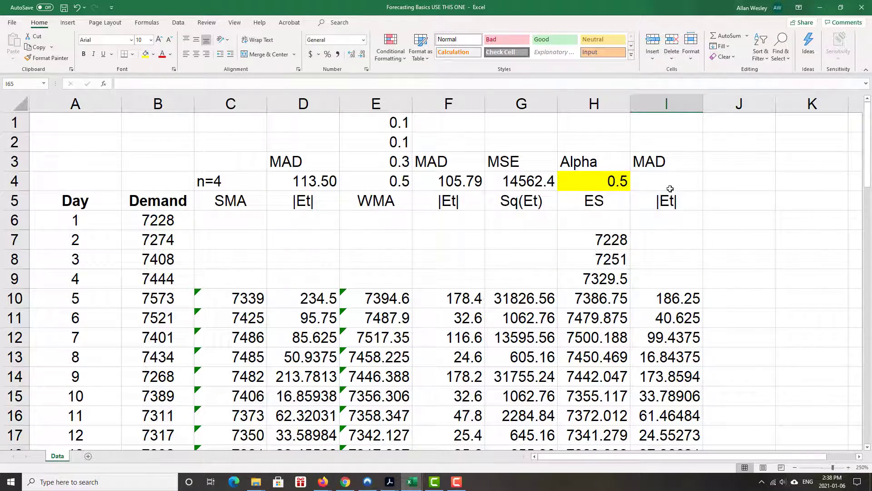
# Enter =AVERAGE(I10:I64) in I4 and reduce its display to two decimals, 108.24
pyautogui.click(670, 187)
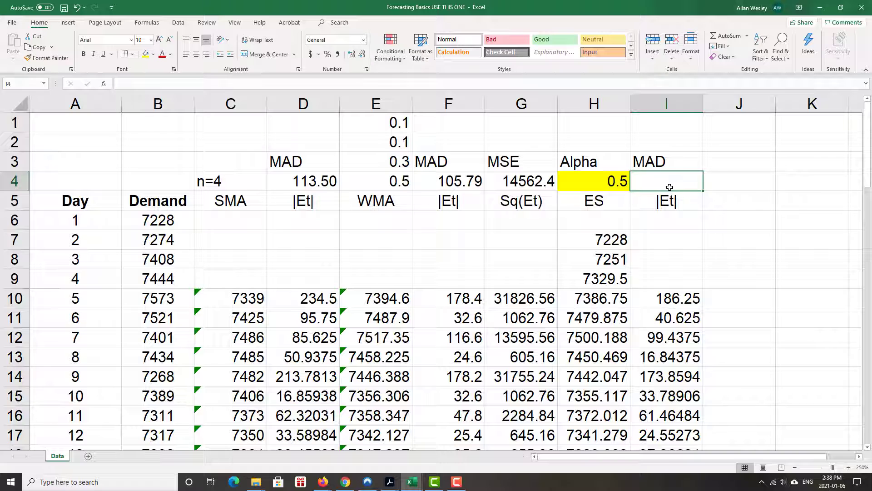
pyautogui.write('=ave')
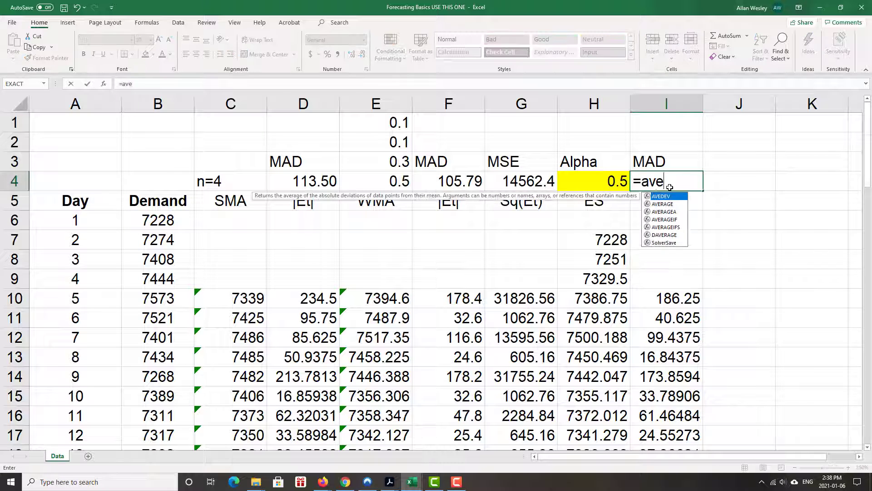
pyautogui.write('rage(')
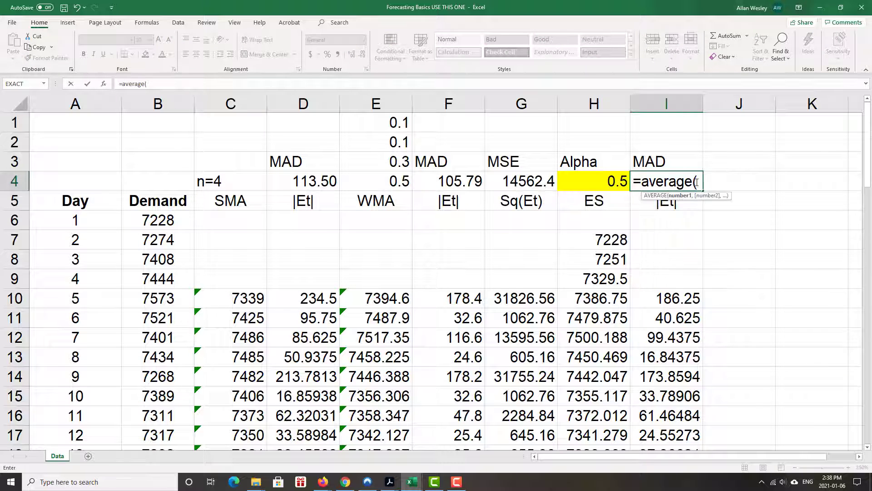
pyautogui.click(676, 300)
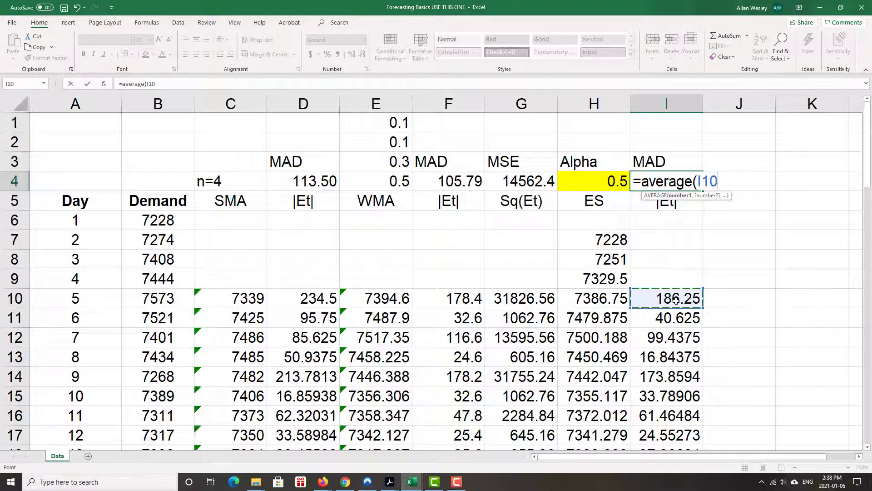
pyautogui.hotkey('ctrl', 'shift', 'Down')
pyautogui.press('Return')
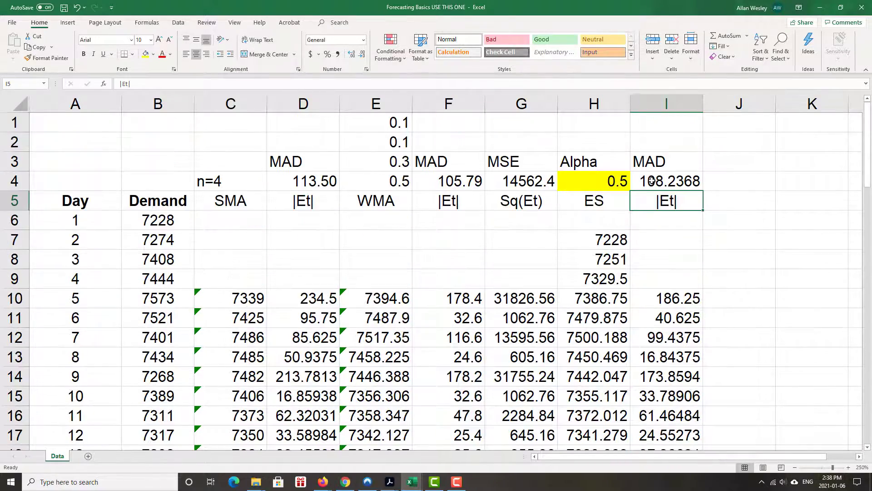
pyautogui.press('Up')
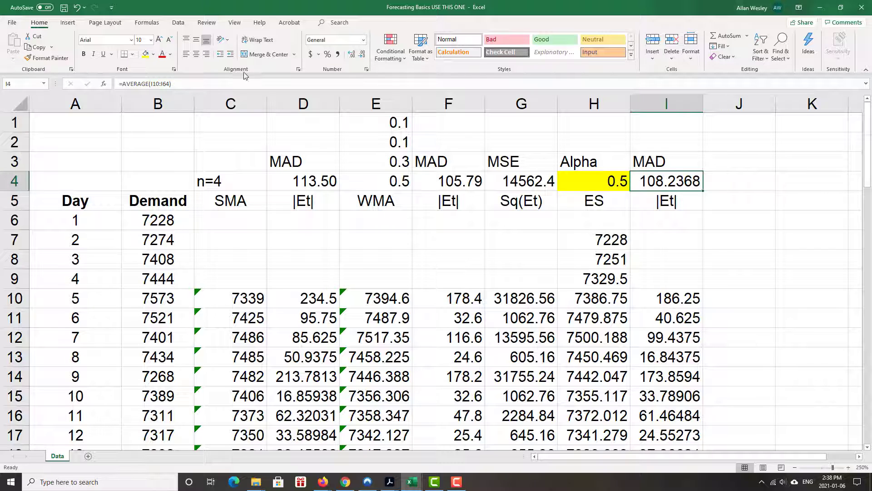
pyautogui.click(363, 55)
pyautogui.click(363, 55)
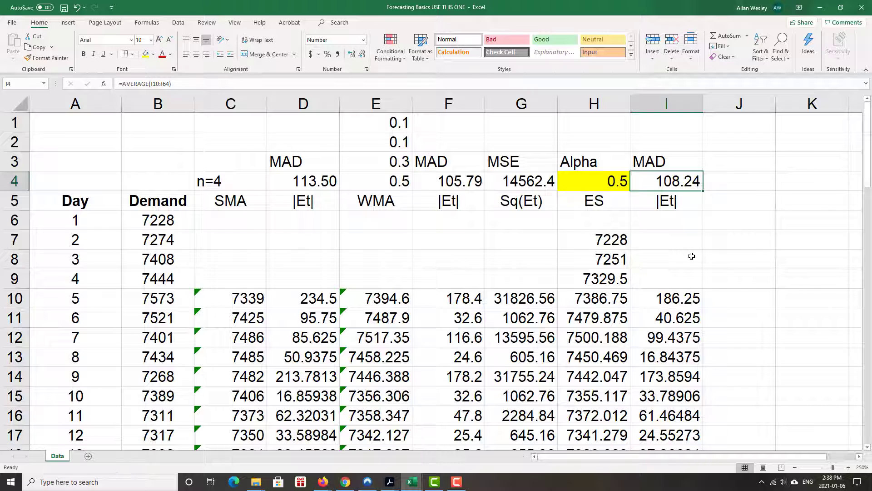
# Consult the formula reference PDF and review the values in F4 and H4
pyautogui.hotkey('alt', 'Tab')
pyautogui.click(463, 183)
pyautogui.click(677, 180)
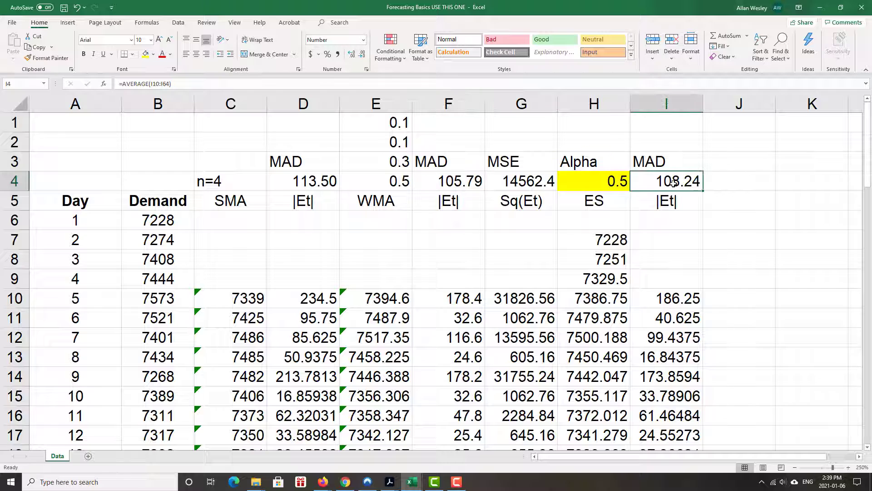
pyautogui.click(619, 181)
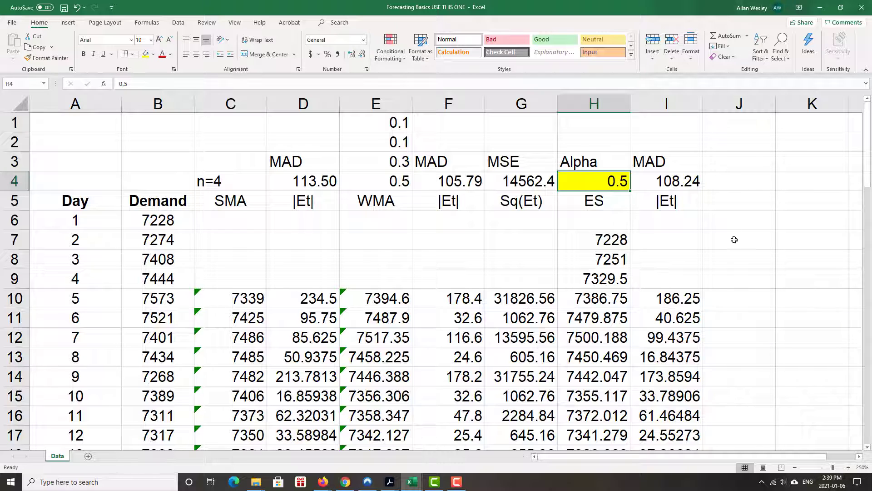
# Enter the heading MAPE in J3 beside MAD, then bring up the formula sheet PDF
pyautogui.click(716, 166)
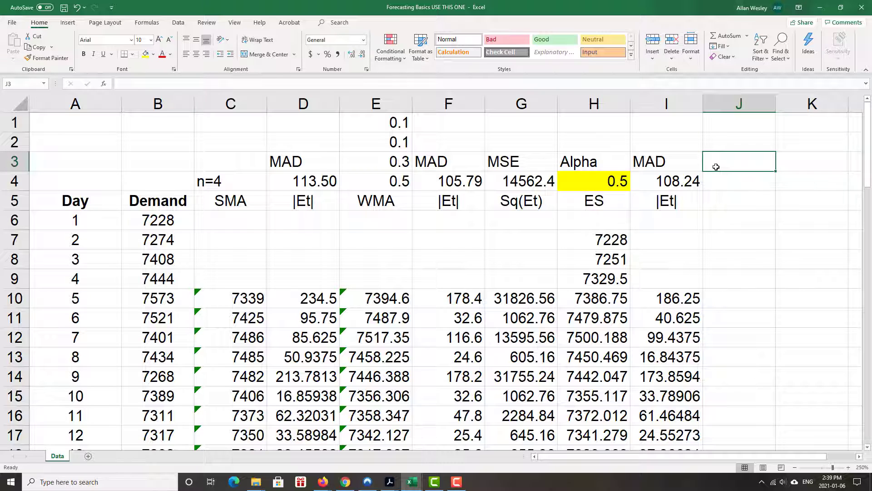
pyautogui.write('MAP')
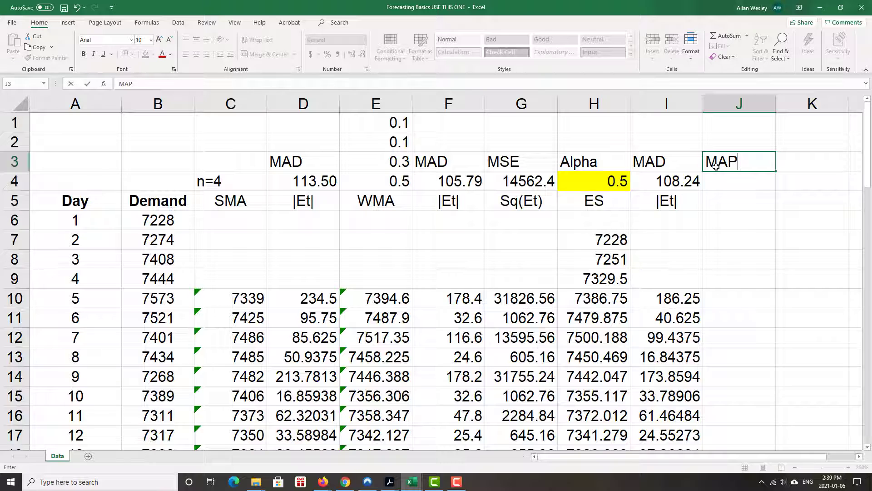
pyautogui.write('E')
pyautogui.press('Return')
pyautogui.press('Return')
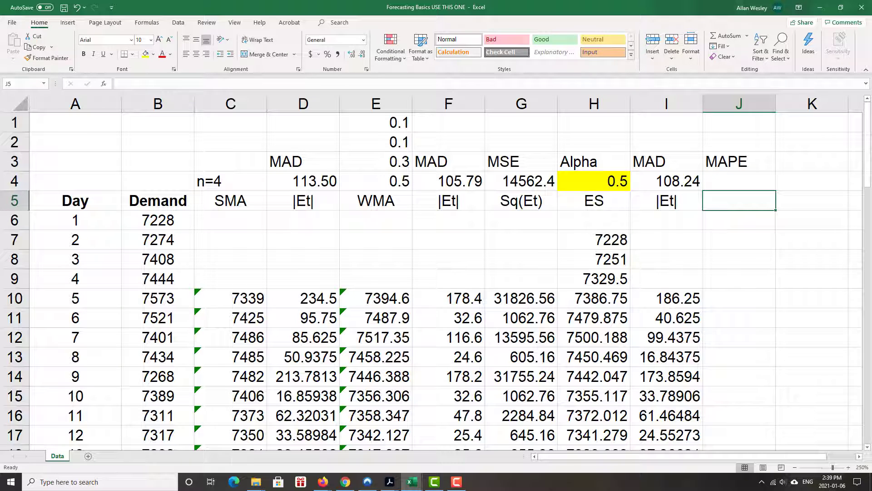
pyautogui.click(389, 482)
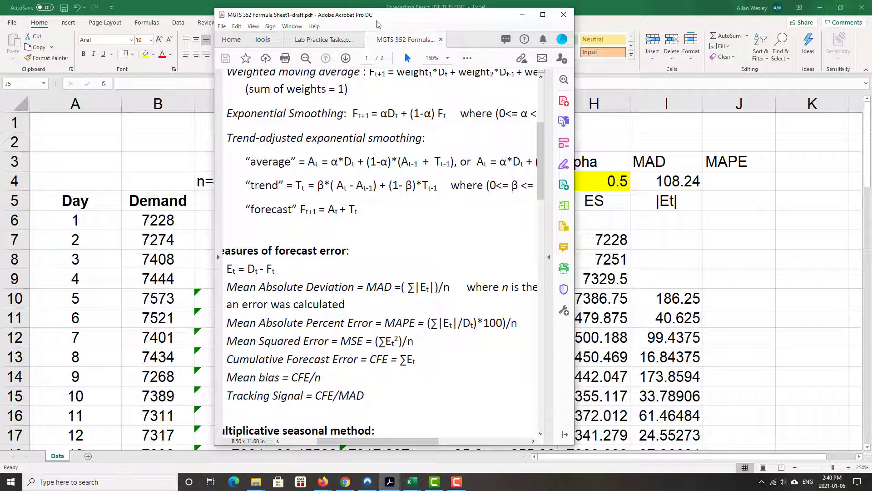
# Minimize the Acrobat formula sheet after reading the MAPE formula
pyautogui.click(522, 15)
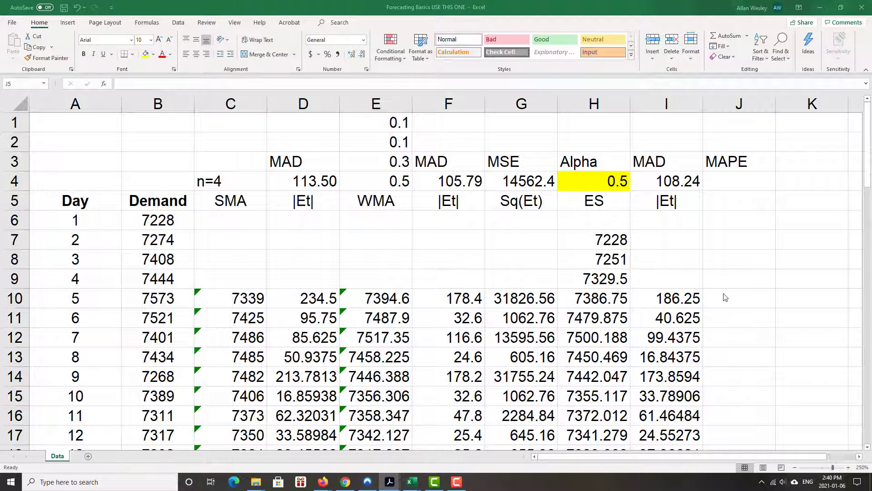
# Enter the label Abs(|Et|/Dt)*100 in J5 and autofit column J to fit it
pyautogui.click(736, 207)
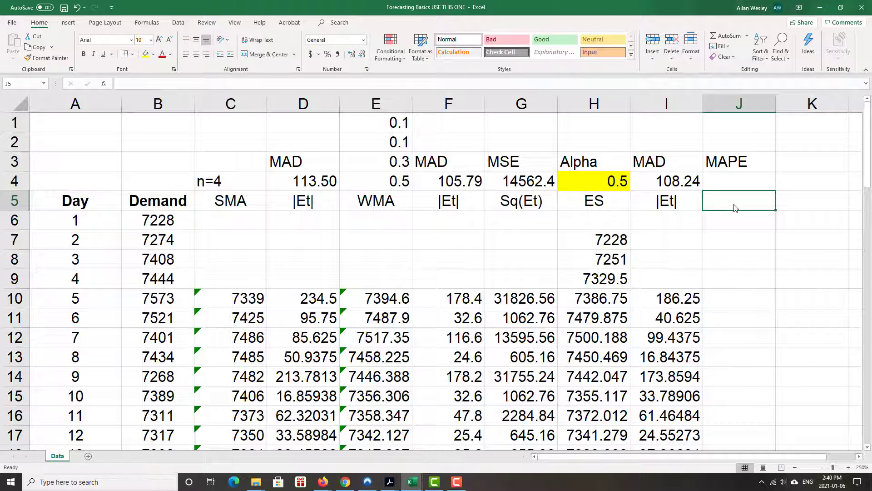
pyautogui.write('Abs')
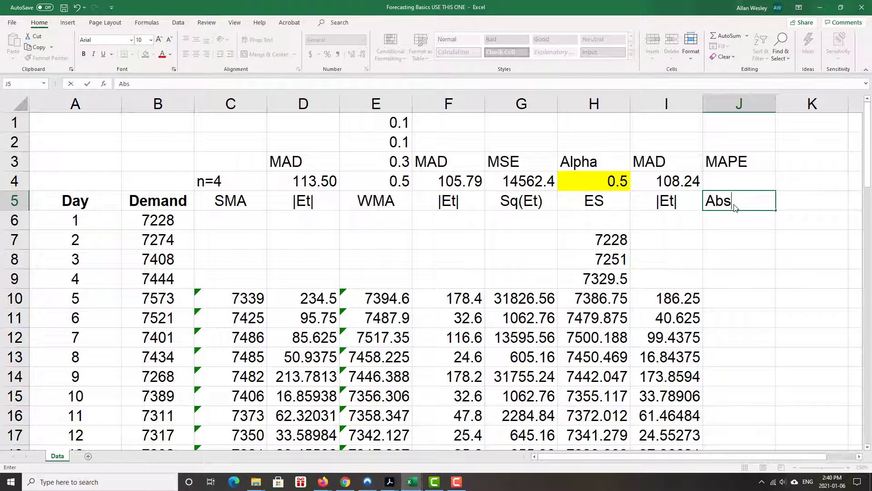
pyautogui.write('(|')
pyautogui.write('Et|/Dt')
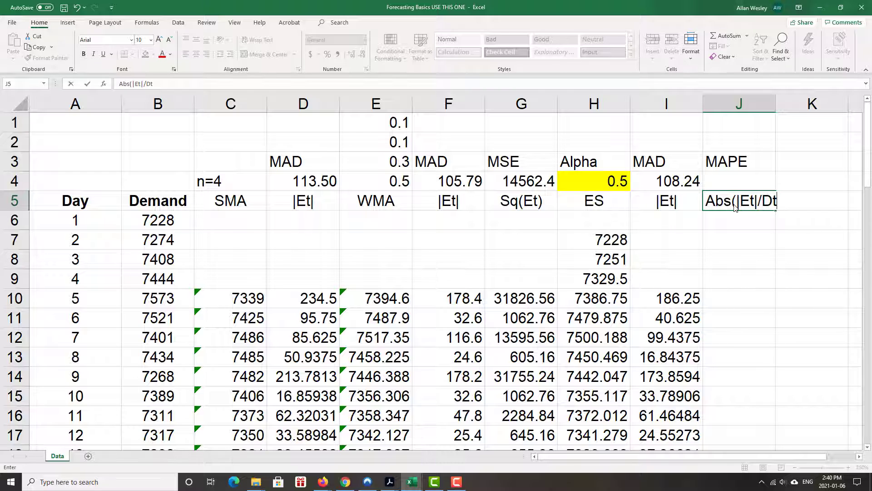
pyautogui.write(')*00')
pyautogui.press('BackSpace')
pyautogui.press('BackSpace')
pyautogui.write('100')
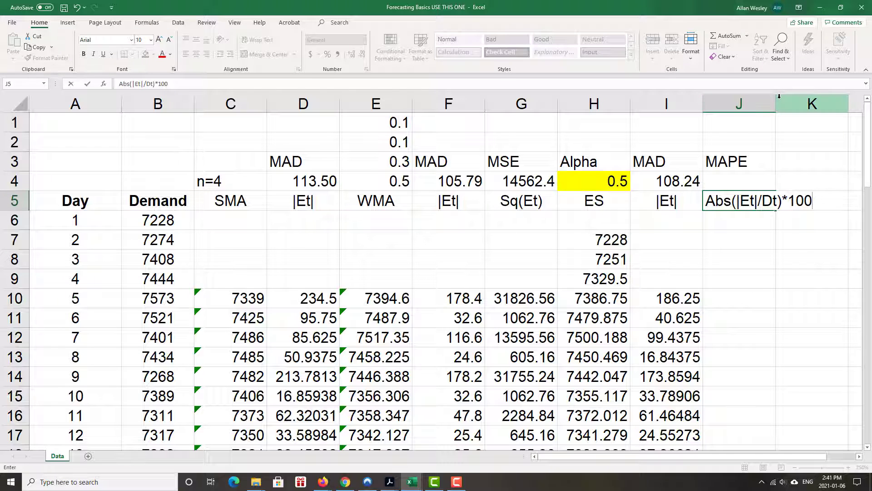
pyautogui.press('Return')
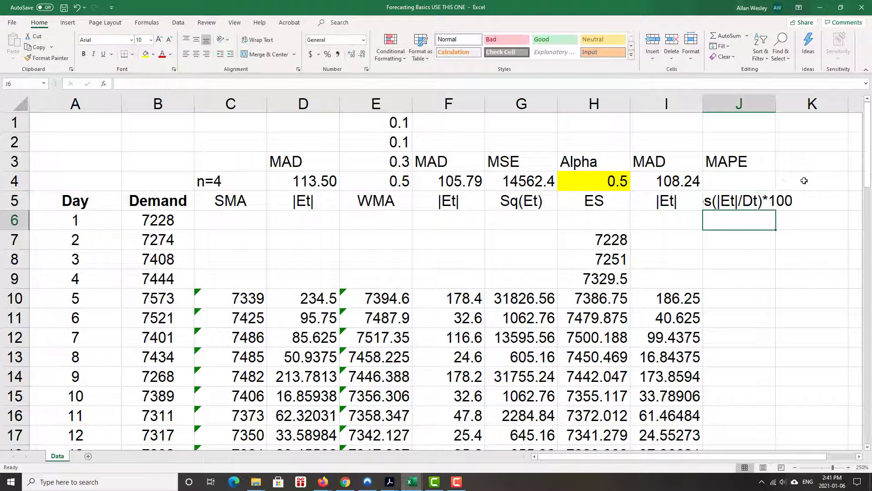
pyautogui.doubleClick(778, 105)
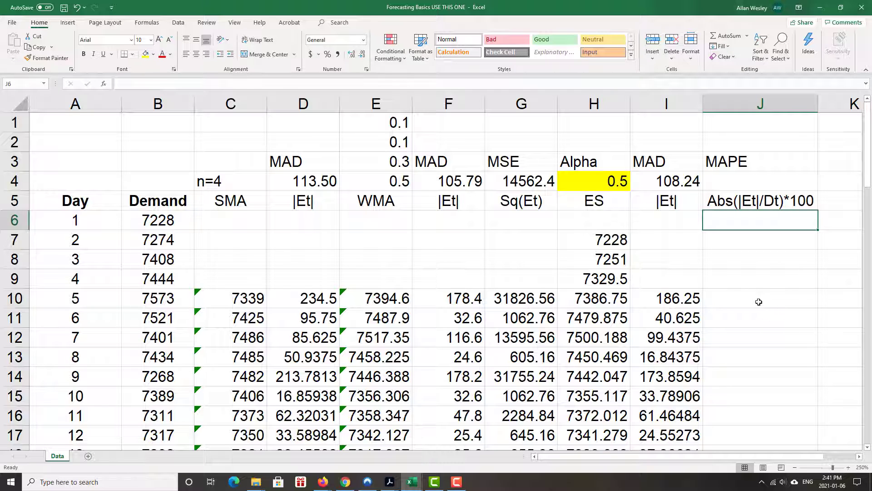
pyautogui.click(726, 300)
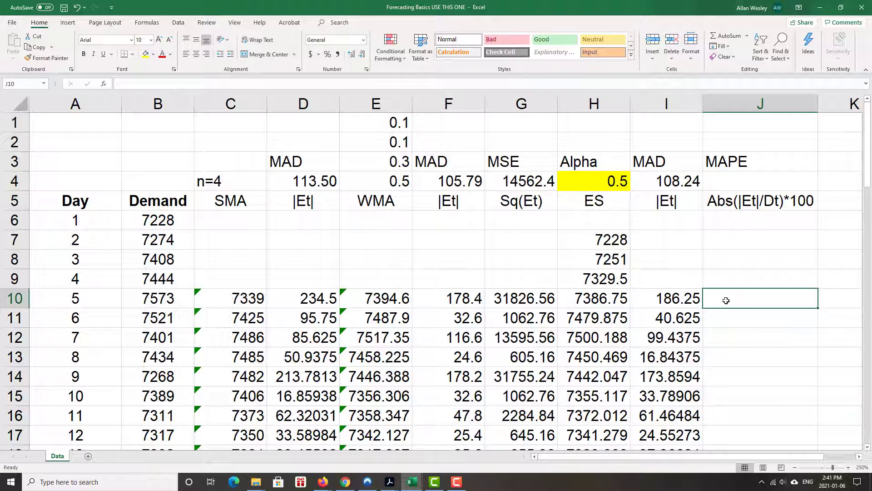
# Enter =I10/B10*100 in J10 as day 5's absolute percent error
pyautogui.write('=')
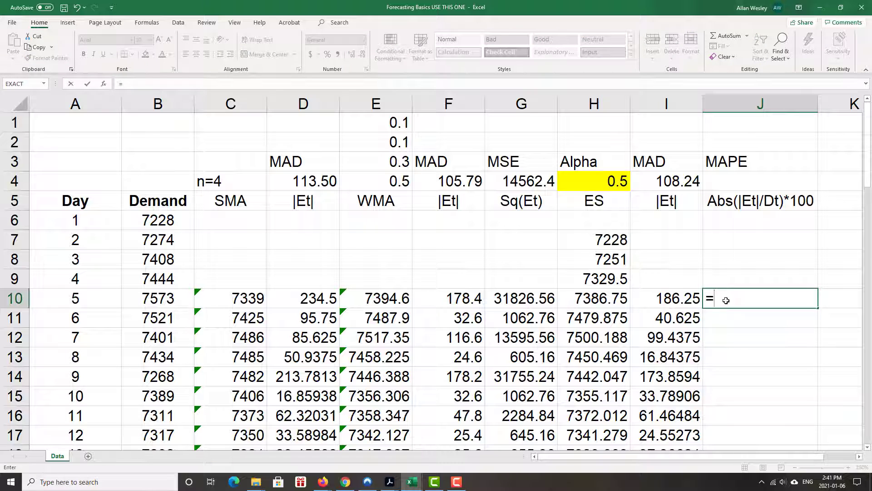
pyautogui.click(668, 302)
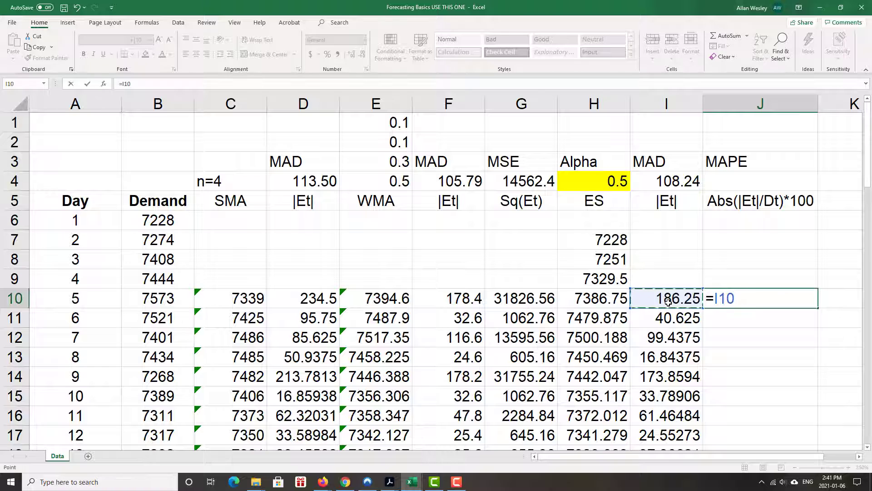
pyautogui.write('/')
pyautogui.click(157, 298)
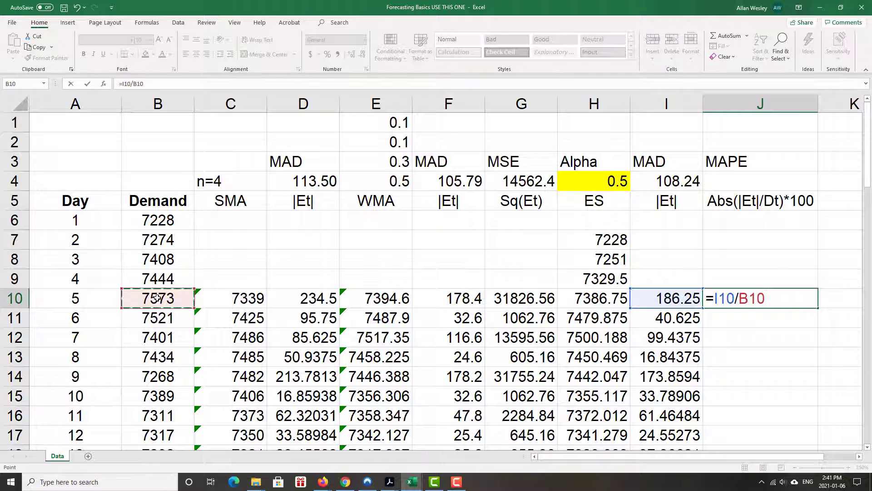
pyautogui.write('*100')
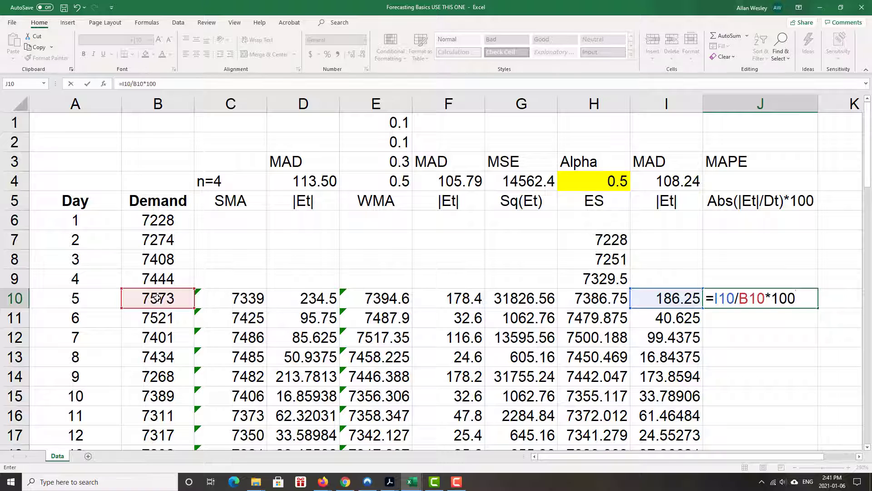
pyautogui.press('Return')
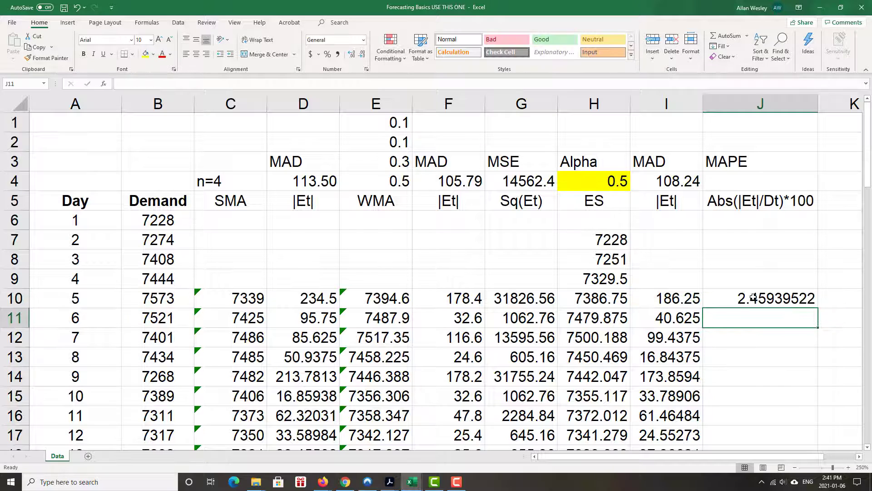
# Reduce J10's decimals so it displays 2.46, then inspect its formula references
pyautogui.click(754, 297)
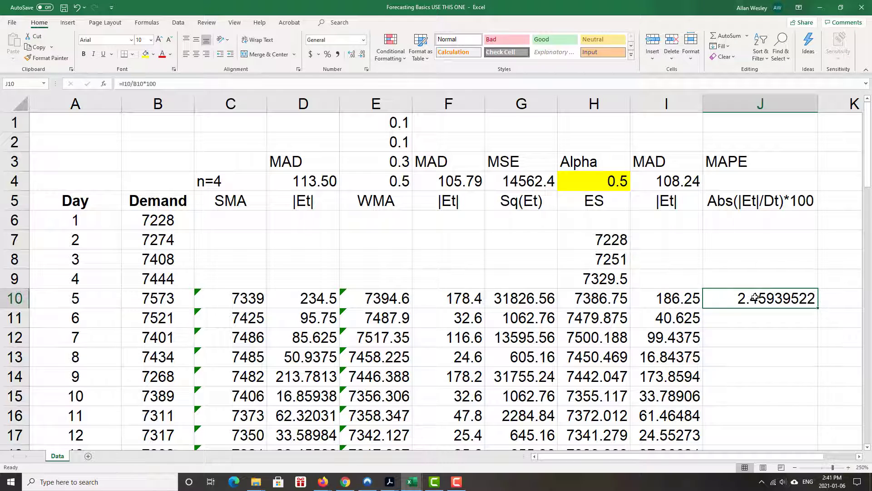
pyautogui.click(362, 56)
pyautogui.click(362, 56)
pyautogui.click(363, 55)
pyautogui.click(362, 56)
pyautogui.click(363, 55)
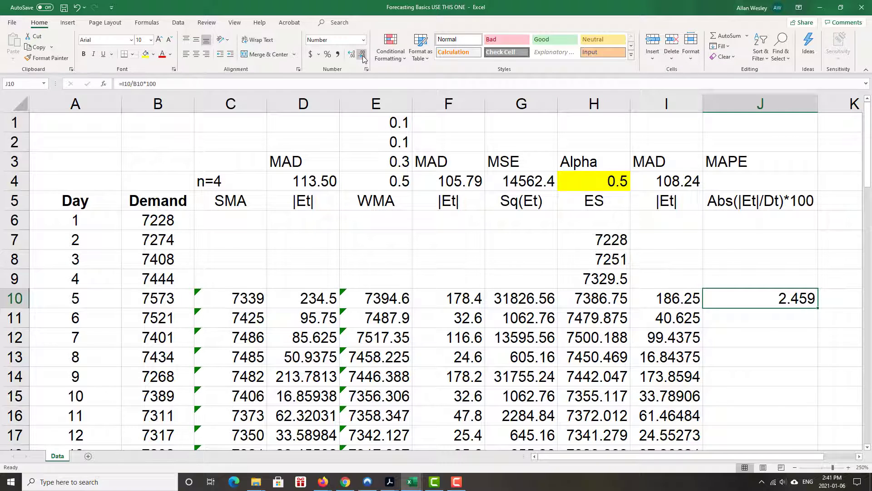
pyautogui.click(362, 56)
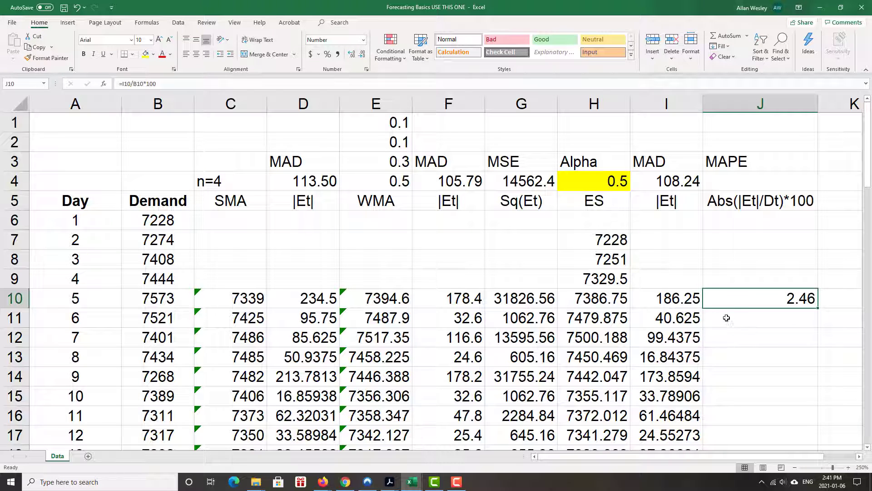
pyautogui.doubleClick(729, 300)
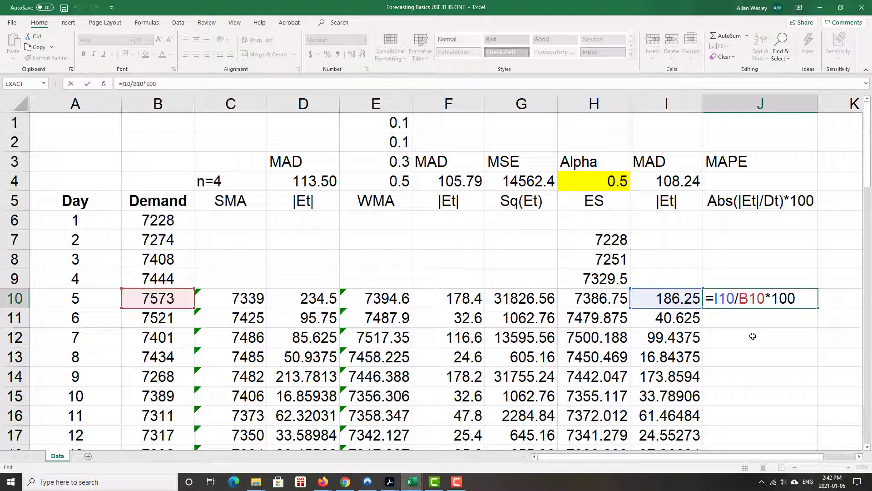
# Copy J10's percent-error formula down column J and delete the #DIV/0! in J65
pyautogui.press('Return')
pyautogui.click(803, 296)
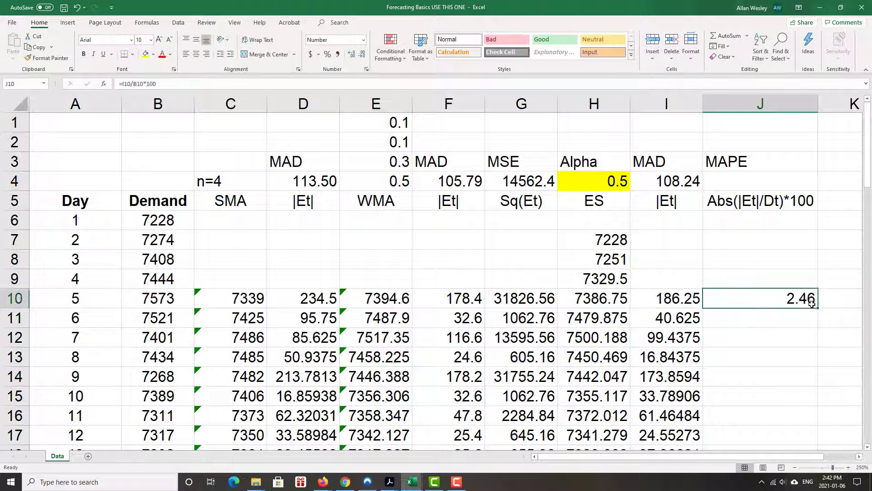
pyautogui.doubleClick(817, 310)
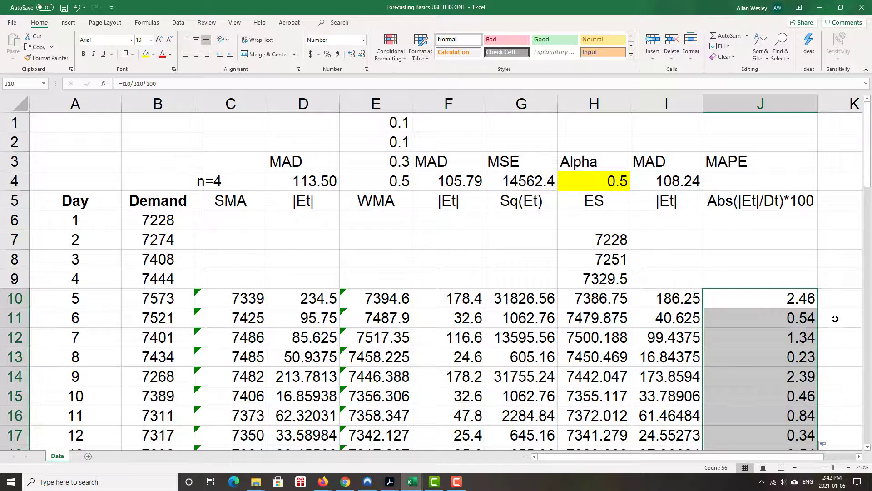
pyautogui.scroll(-5, 827, 322)
pyautogui.scroll(-14, 827, 322)
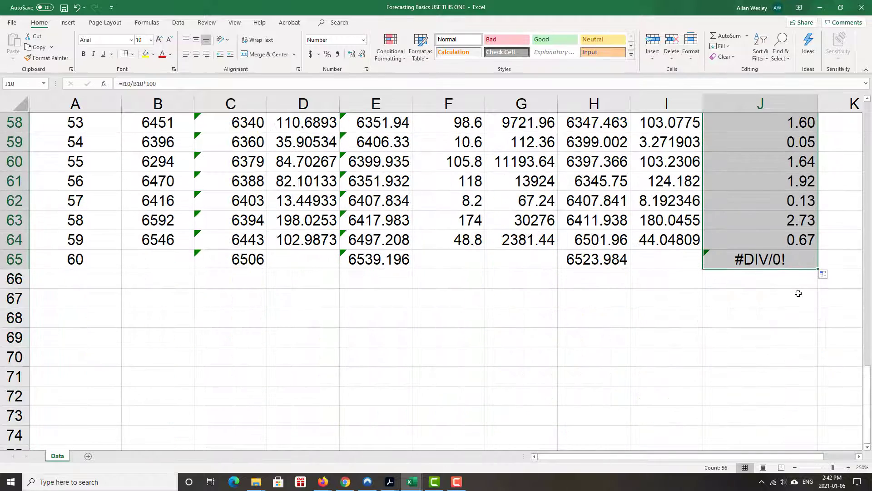
pyautogui.click(759, 259)
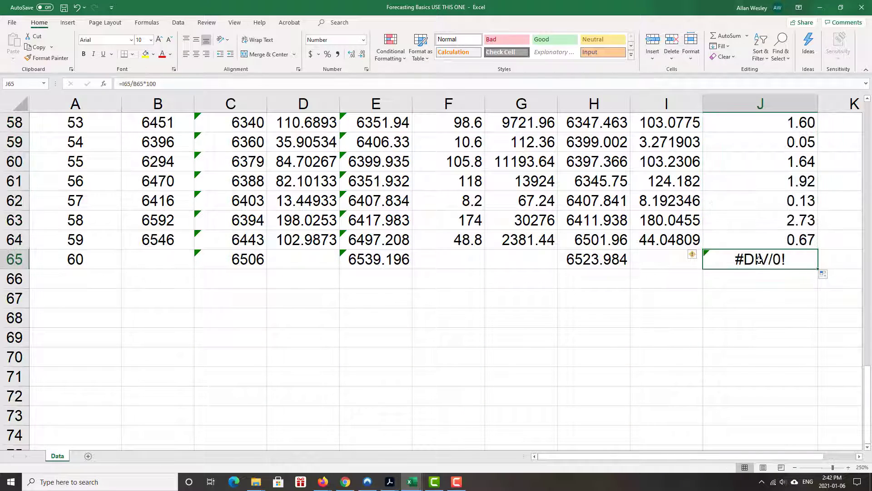
pyautogui.press('Delete')
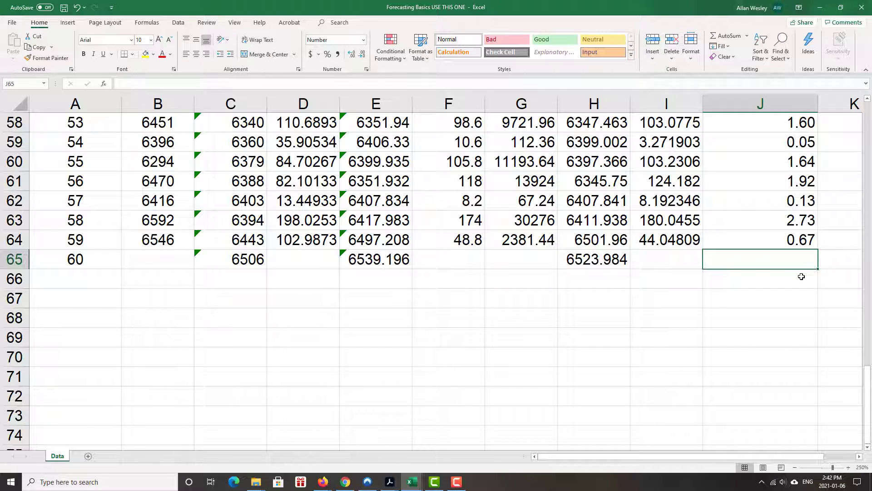
pyautogui.scroll(12, 772, 218)
pyautogui.scroll(7, 788, 230)
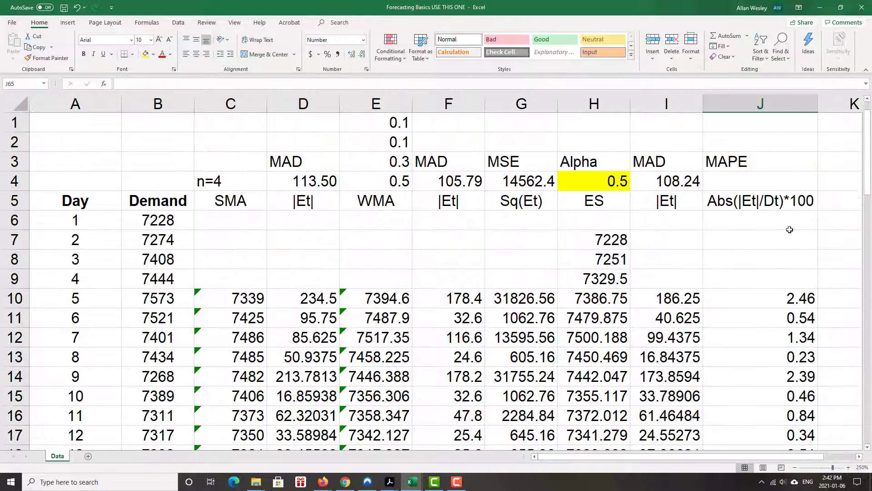
# Enter =AVERAGE(J10:J64) in J4 for a MAPE of 1.64 and verify the formula
pyautogui.click(769, 187)
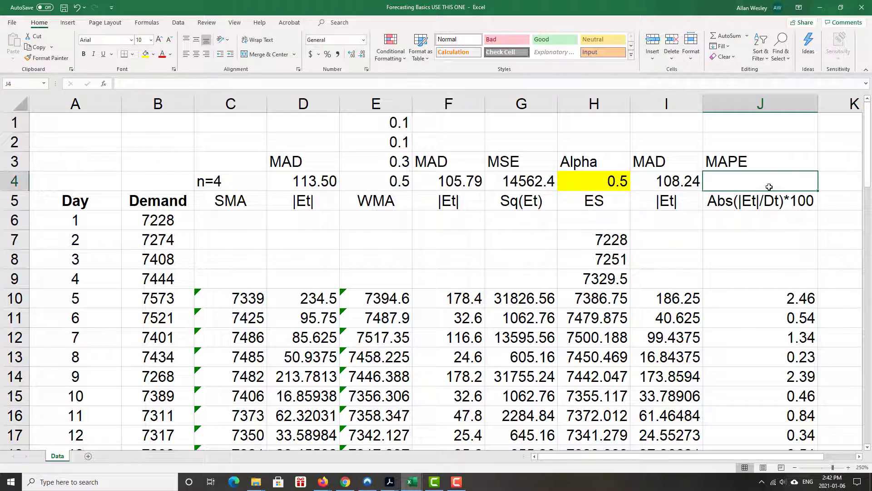
pyautogui.write('=average')
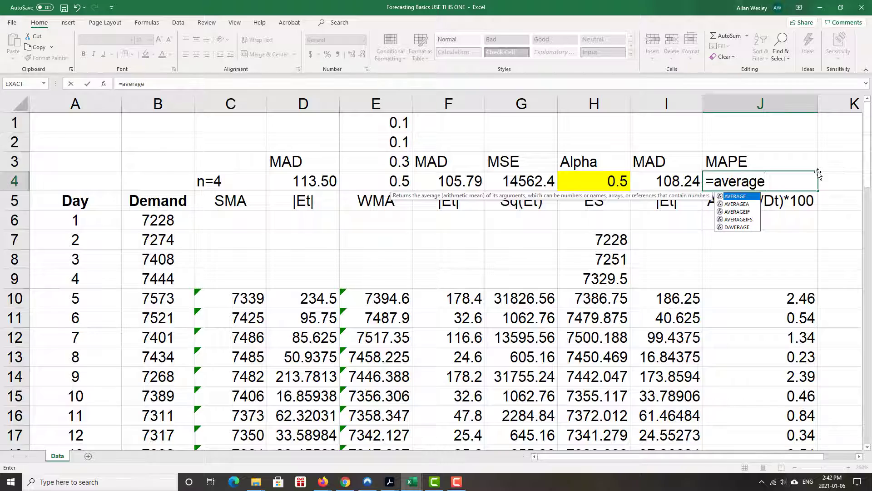
pyautogui.write('(')
pyautogui.click(779, 307)
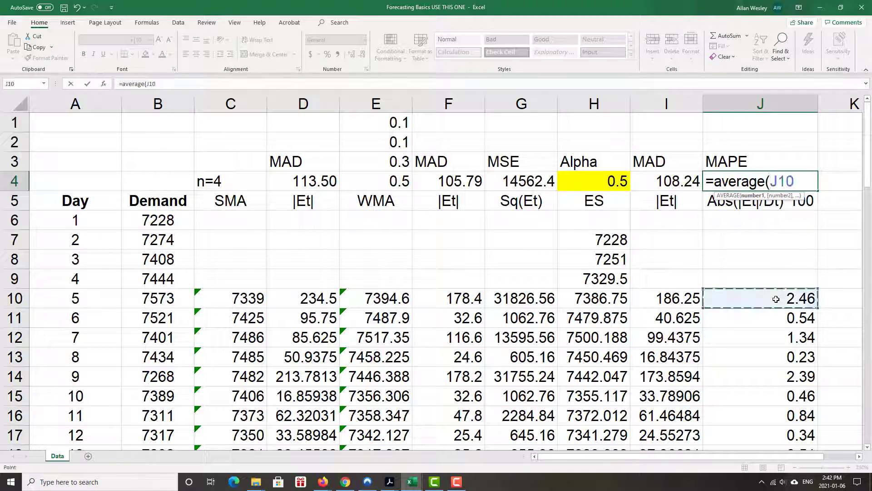
pyautogui.hotkey('ctrl', 'shift', 'Down')
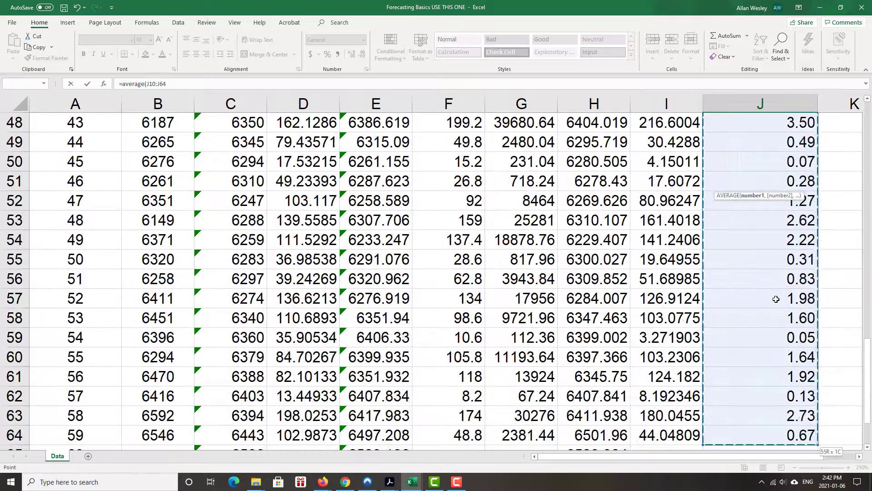
pyautogui.press('Return')
pyautogui.scroll(2, 795, 249)
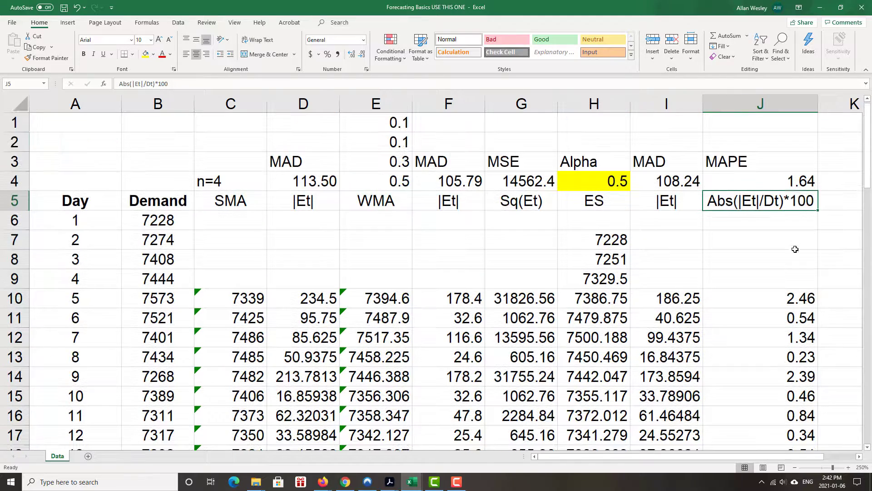
pyautogui.doubleClick(787, 184)
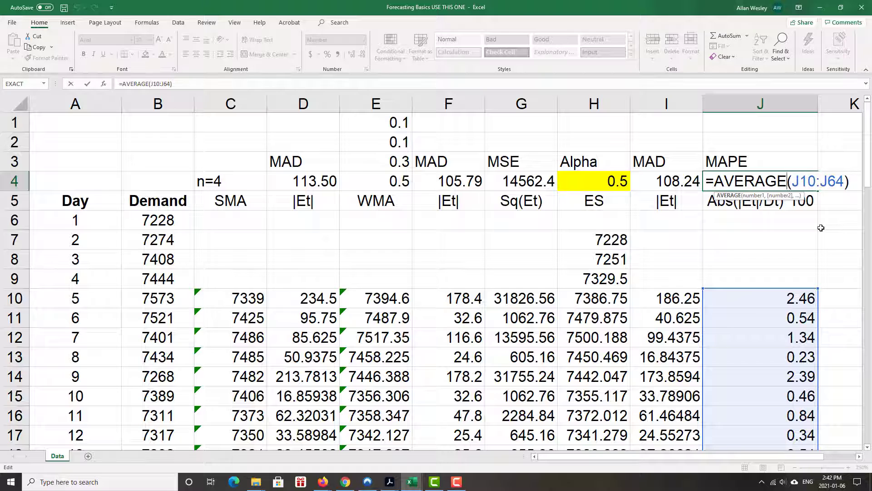
pyautogui.press('Return')
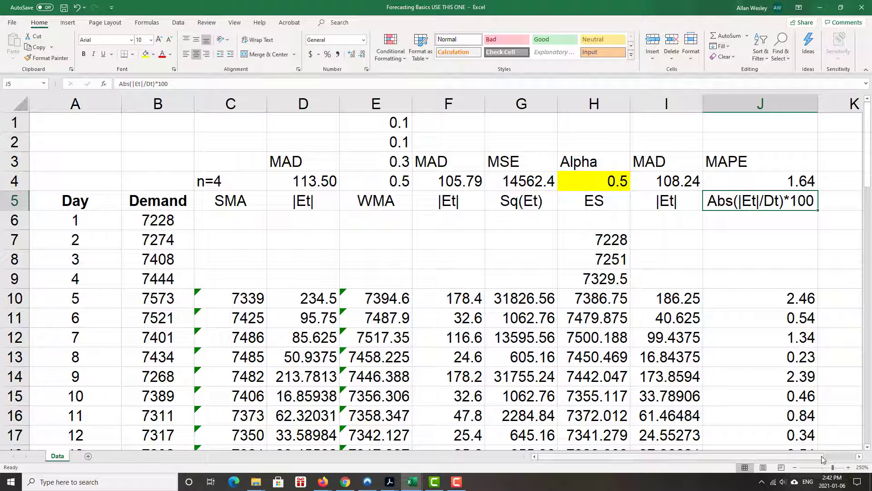
pyautogui.moveTo(812, 457); pyautogui.dragTo(852, 459)
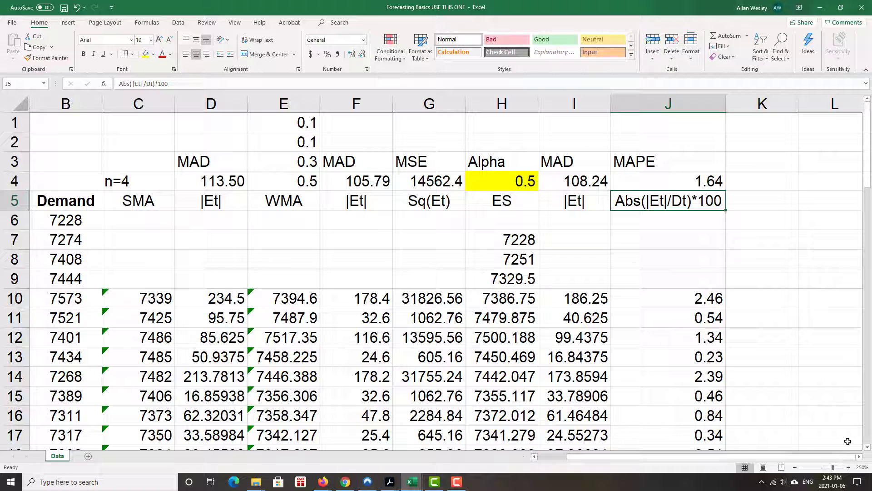
# Type MSE in K3, give K4 a yellow fill, and type CFE into L5
pyautogui.click(858, 457)
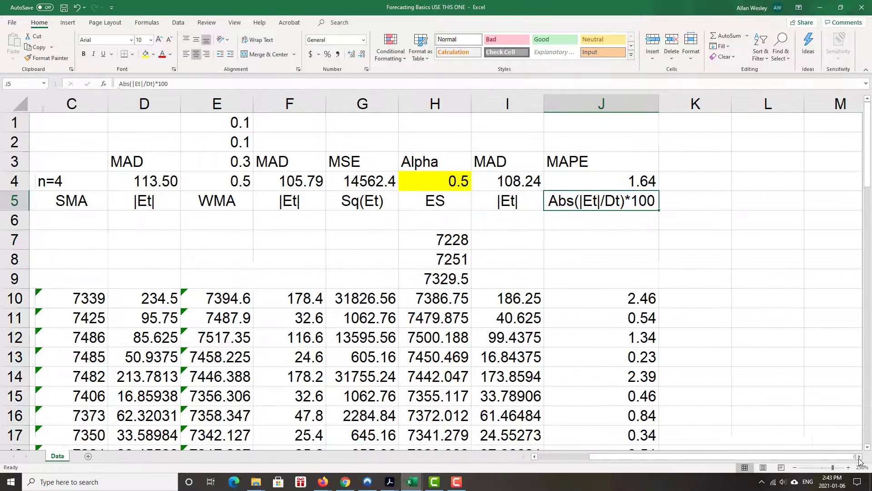
pyautogui.click(859, 457)
pyautogui.click(628, 203)
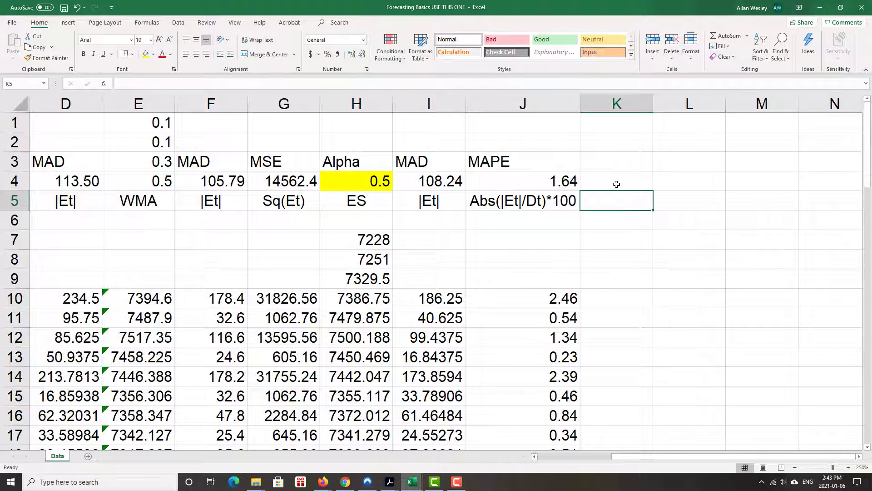
pyautogui.click(618, 166)
pyautogui.write('MSE')
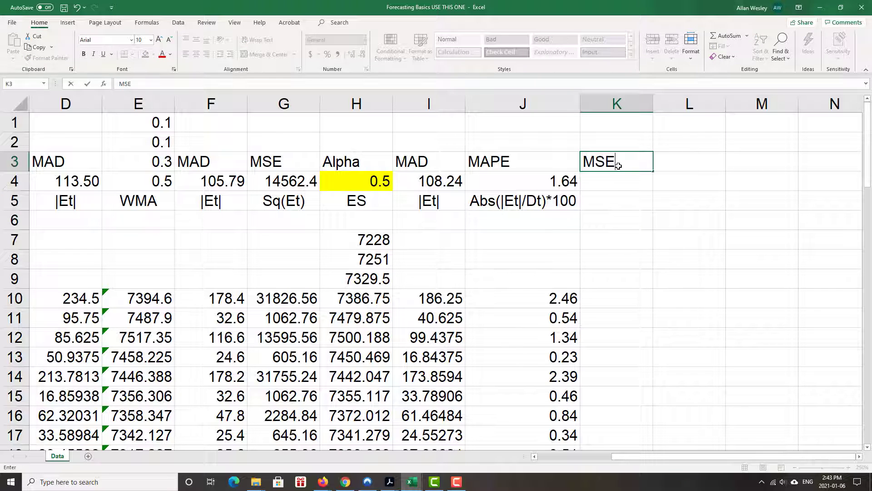
pyautogui.press('Return')
pyautogui.press('Return')
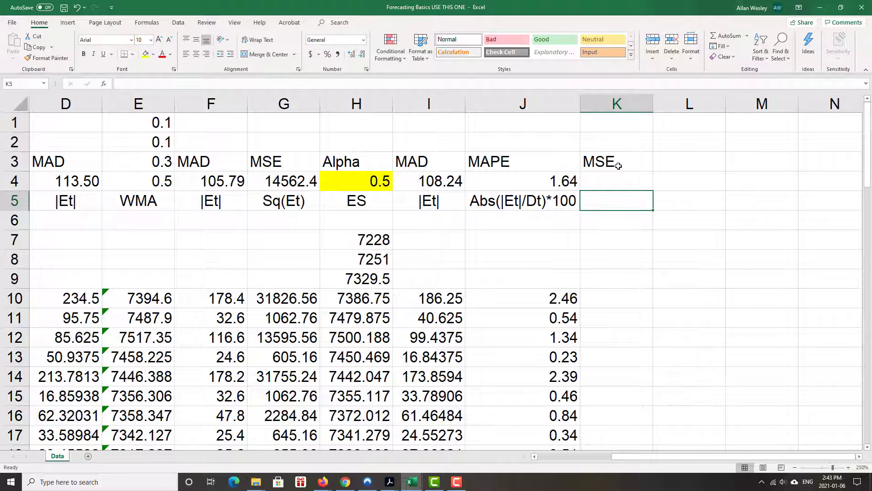
pyautogui.press('Up')
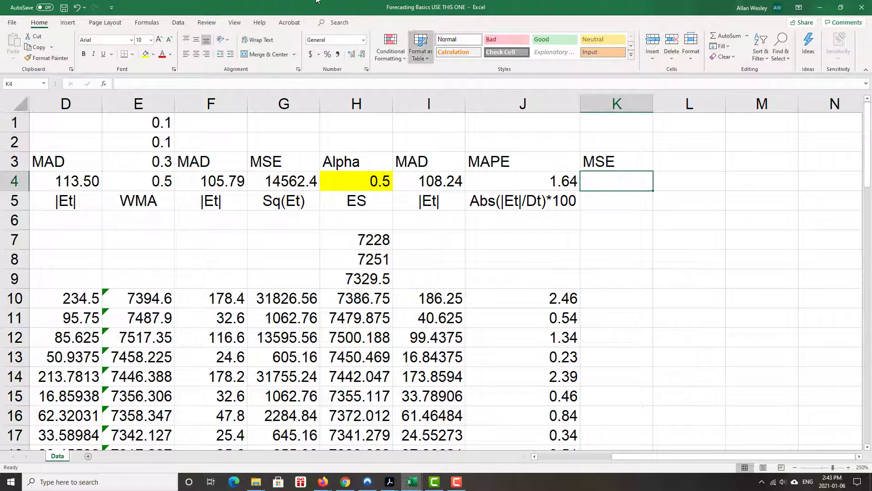
pyautogui.click(145, 55)
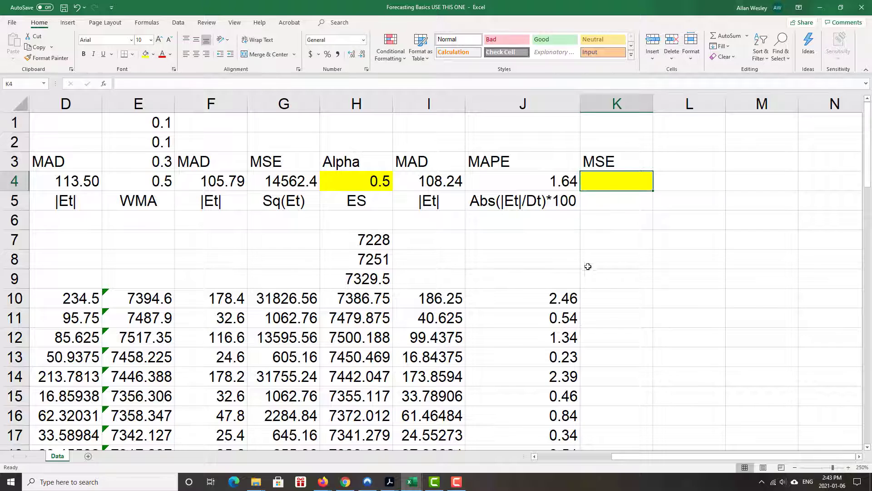
pyautogui.click(683, 199)
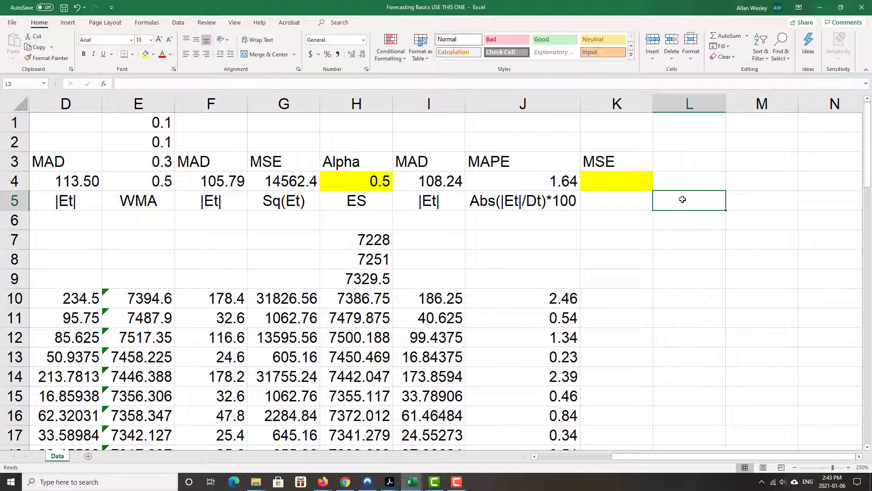
pyautogui.write('CFE')
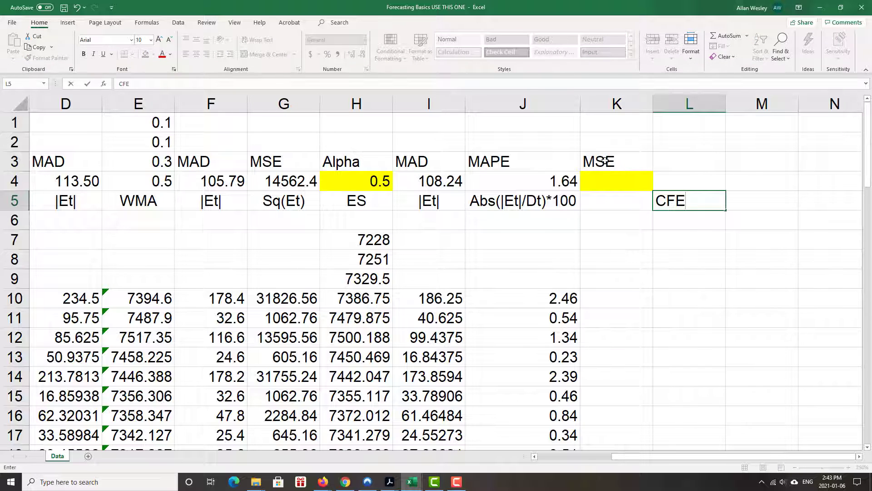
# Clear the K3:L5 contents and set K4 back to No Fill
pyautogui.moveTo(606, 162); pyautogui.dragTo(679, 198)
pyautogui.rightClick(633, 181)
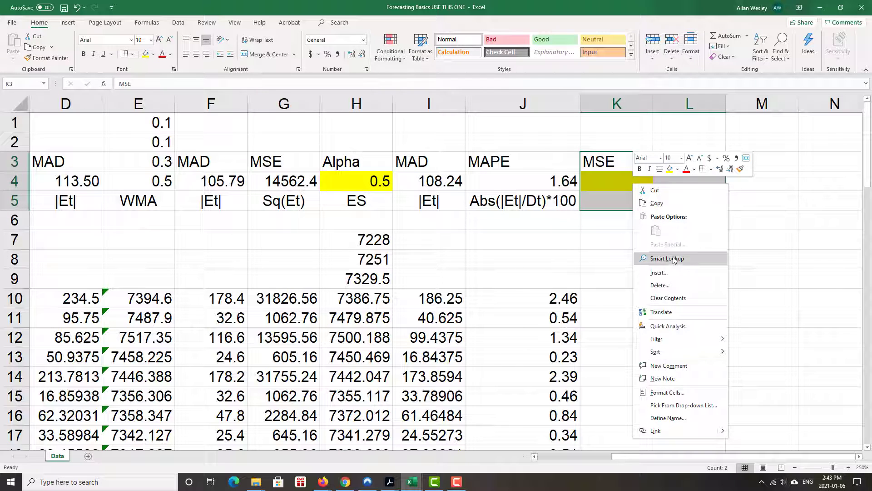
pyautogui.click(668, 298)
pyautogui.click(627, 182)
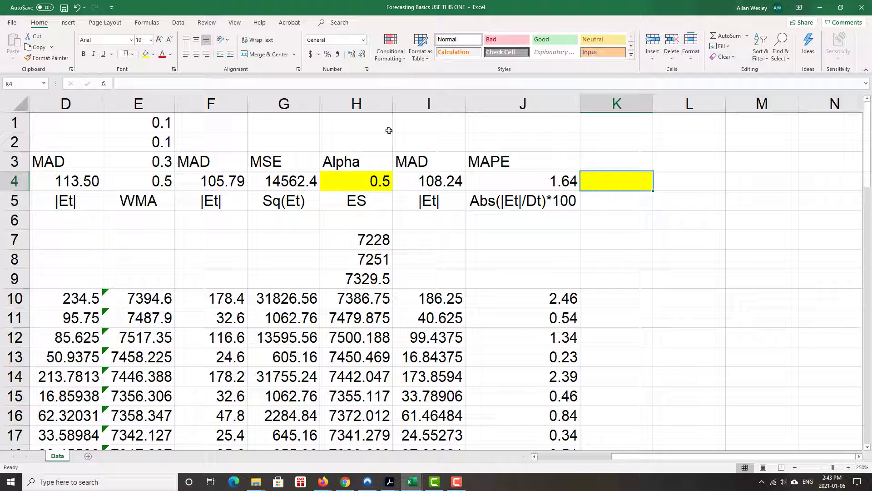
pyautogui.click(153, 54)
pyautogui.click(166, 155)
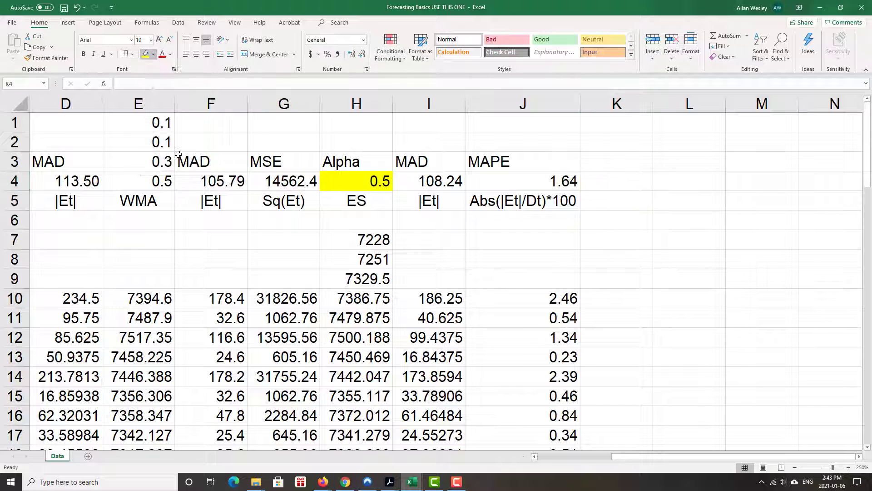
# Put the MSE label in J1 and fill J2 light green
pyautogui.click(519, 123)
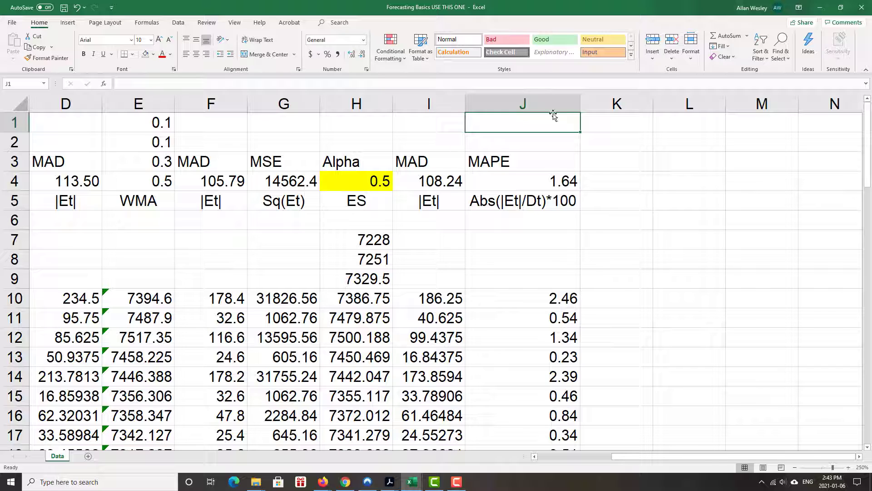
pyautogui.write('MS')
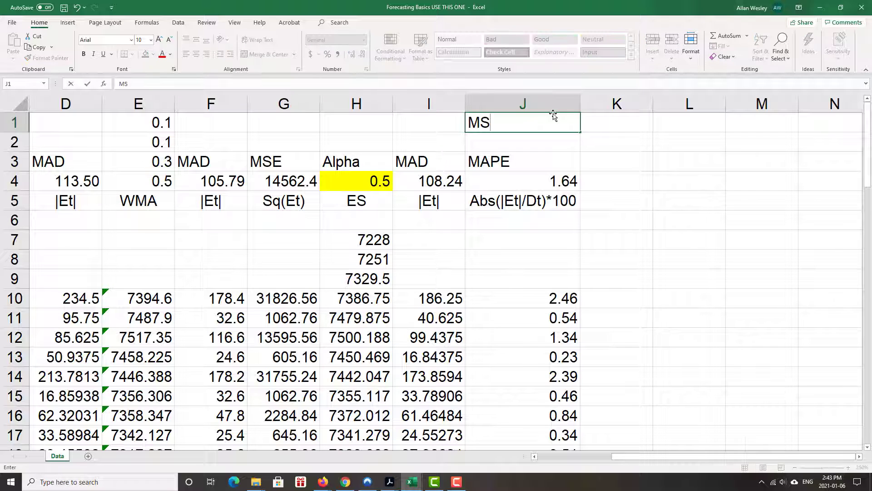
pyautogui.write('E')
pyautogui.click(536, 138)
pyautogui.click(153, 54)
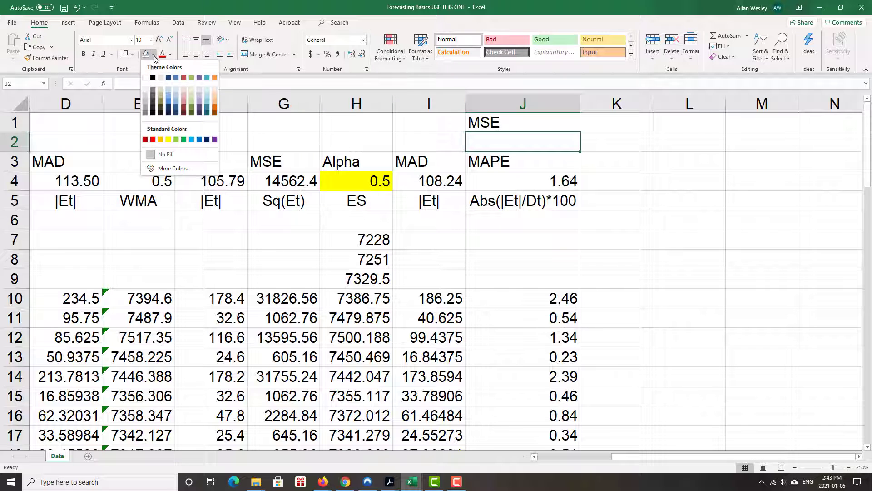
pyautogui.click(191, 97)
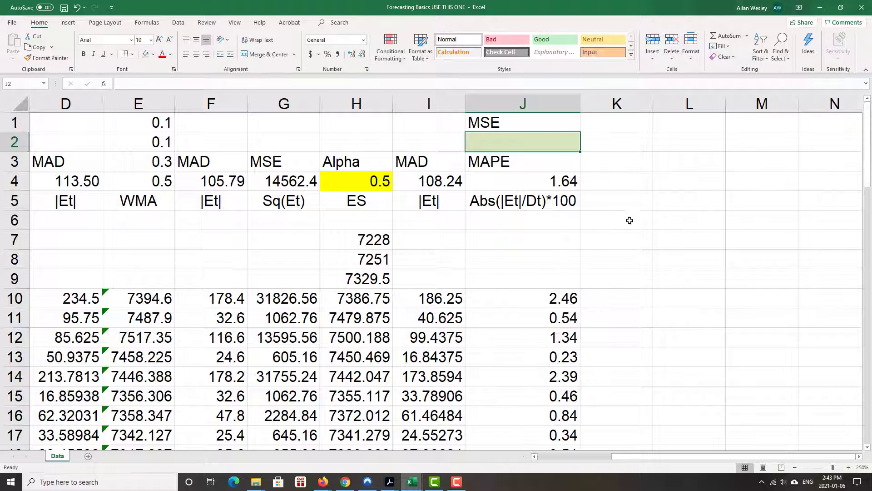
# Enter the CFE heading in K5
pyautogui.click(629, 198)
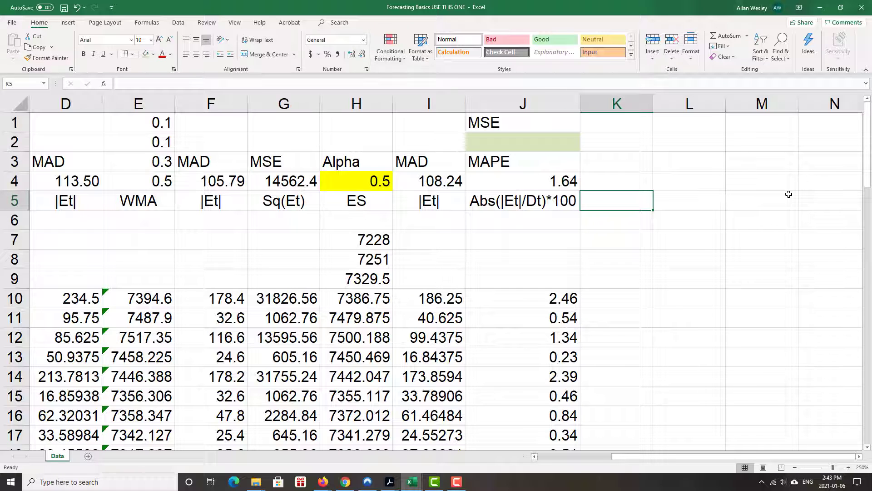
pyautogui.write('CFE')
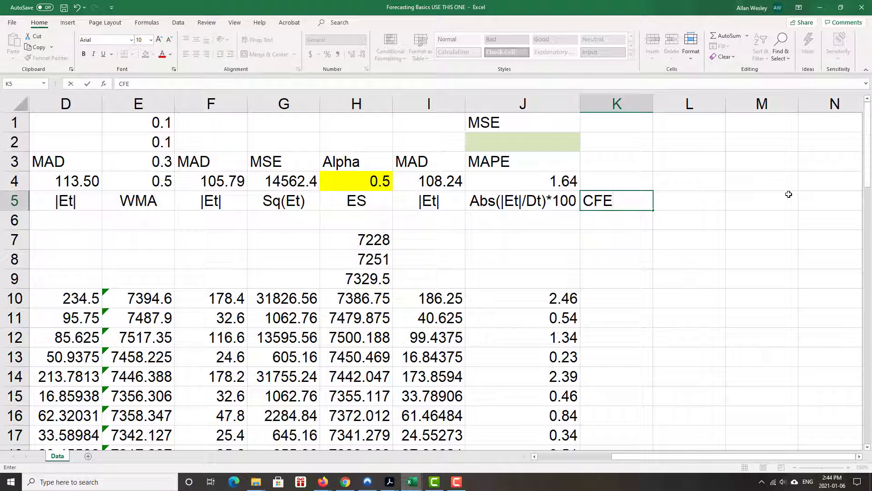
pyautogui.press('Tab')
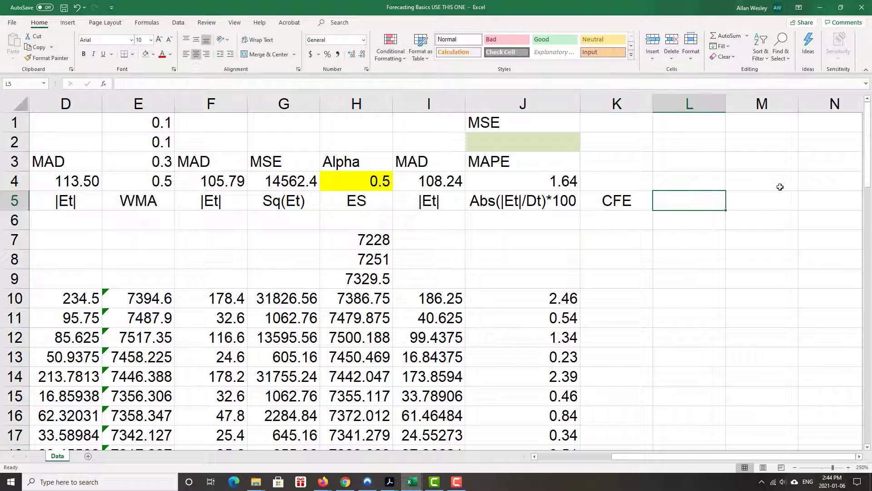
pyautogui.click(526, 147)
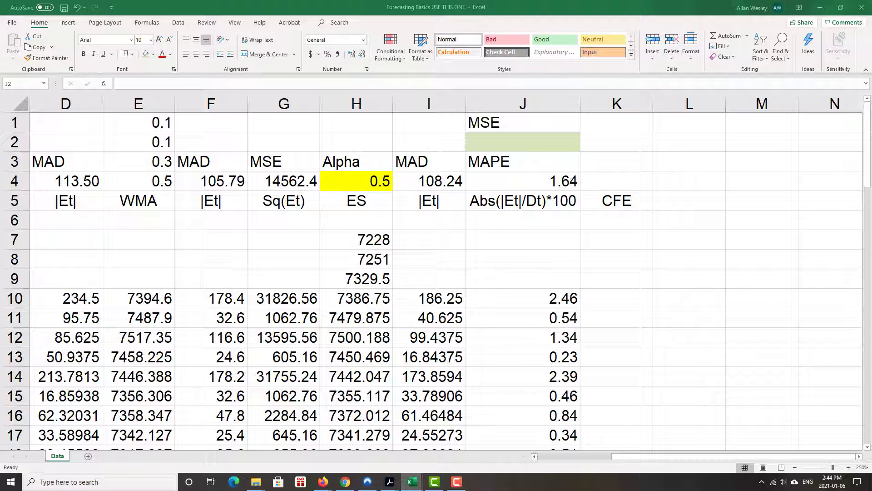
# Check the MSE squared-error term and the Et = Dt − Ft definition in the formula sheet
pyautogui.click(390, 481)
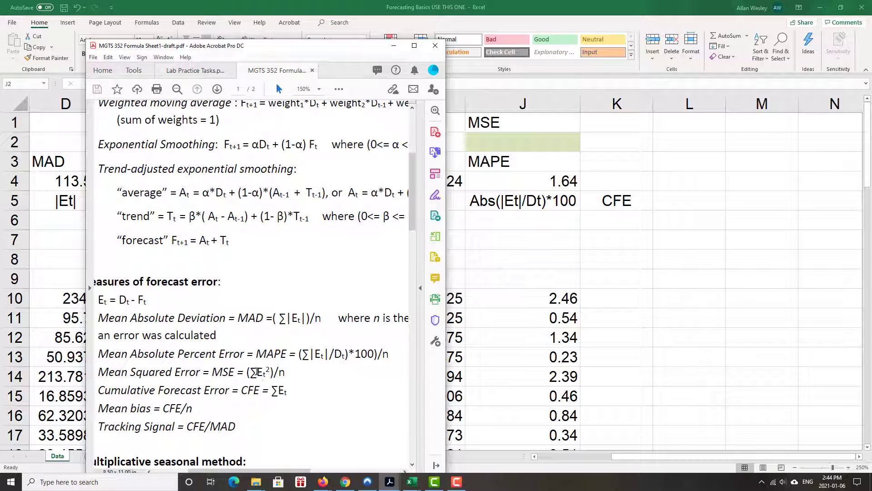
pyautogui.moveTo(257, 372); pyautogui.dragTo(271, 373)
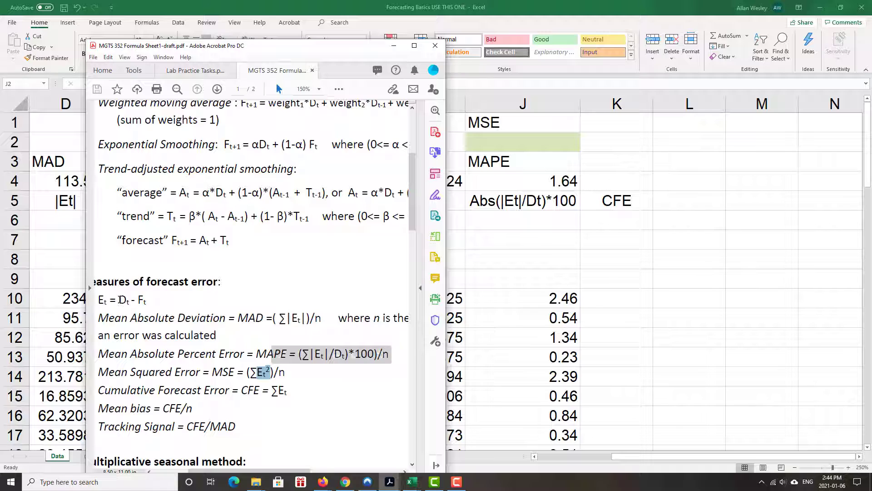
pyautogui.moveTo(119, 300); pyautogui.dragTo(148, 301)
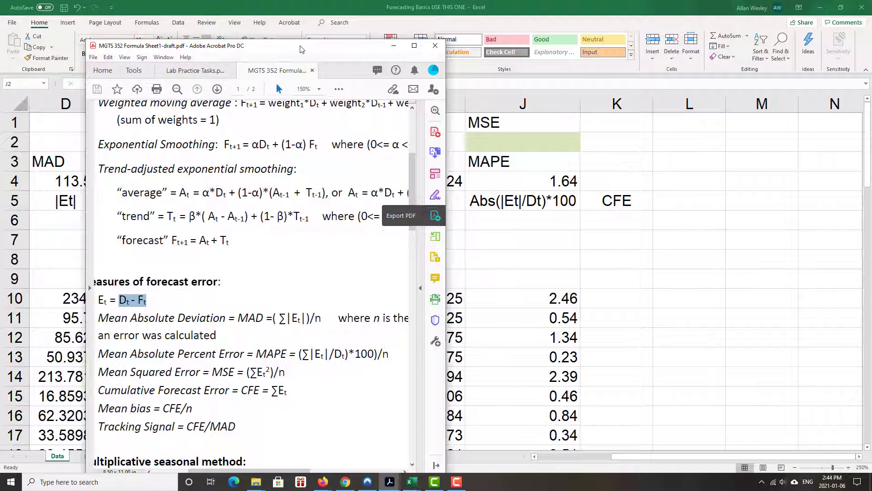
pyautogui.click(394, 45)
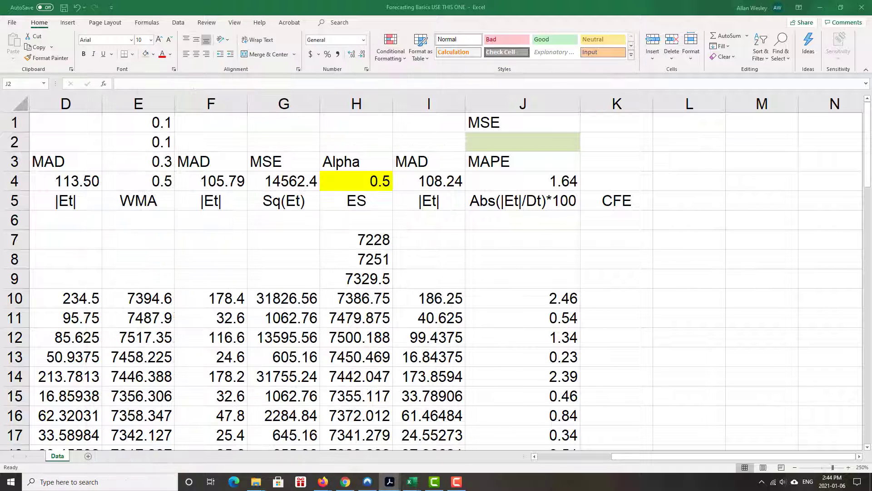
# Start J2's formula as =SUMXMY2( using the function autocomplete list
pyautogui.click(513, 144)
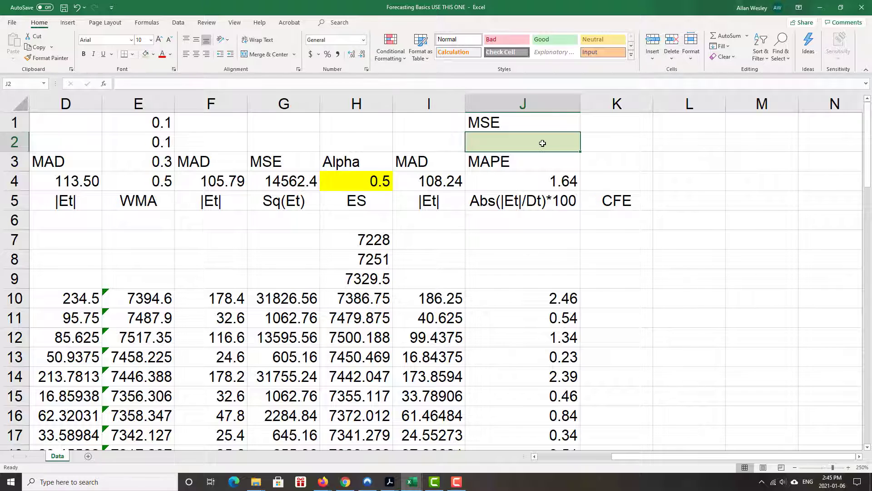
pyautogui.write('=sum')
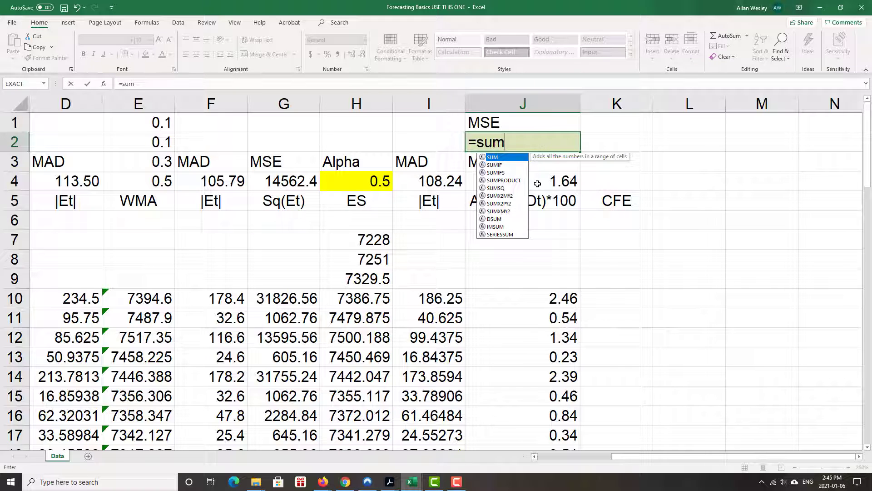
pyautogui.click(505, 212)
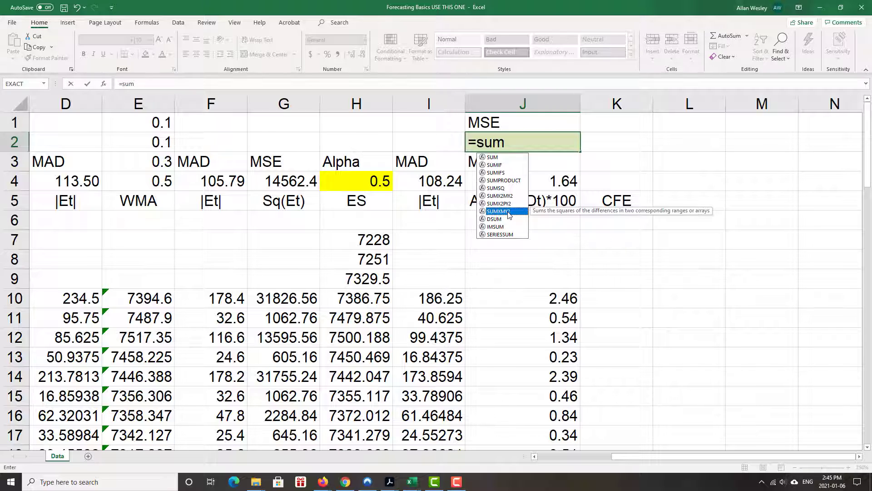
pyautogui.doubleClick(498, 211)
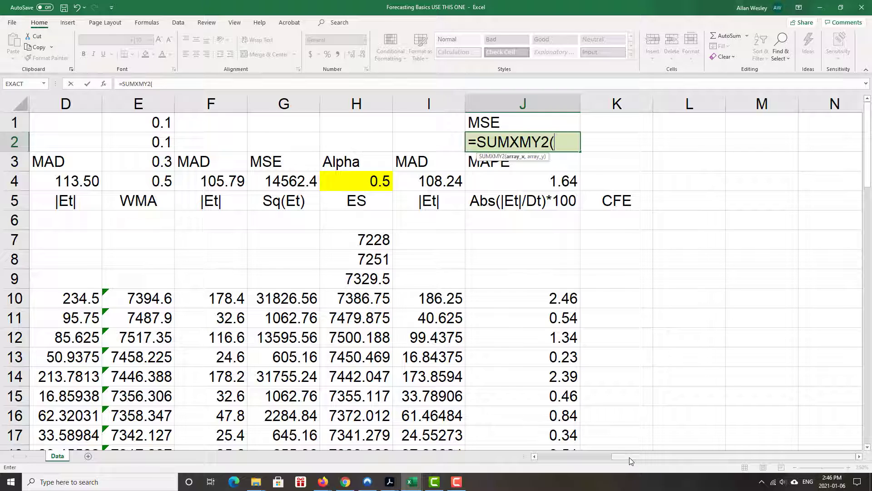
# Select demand range B10:B64 as SUMXMY2's first argument in J2
pyautogui.moveTo(629, 457); pyautogui.dragTo(629, 457)
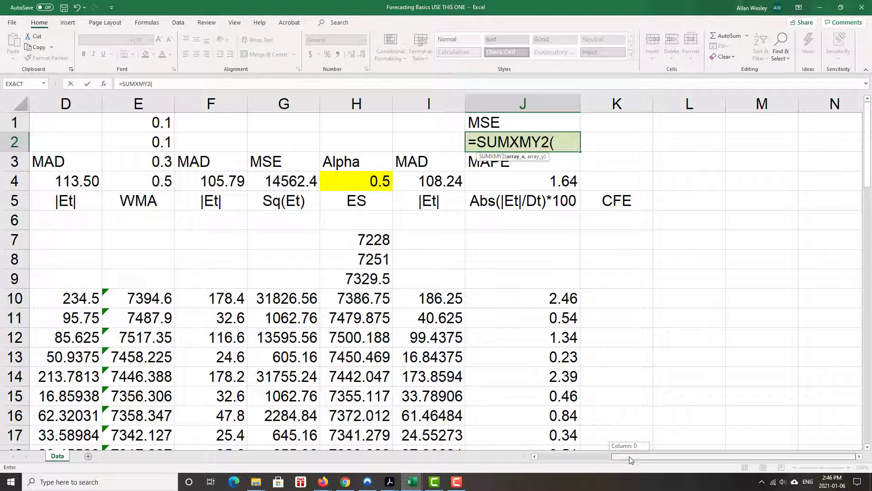
pyautogui.moveTo(631, 460); pyautogui.dragTo(482, 457)
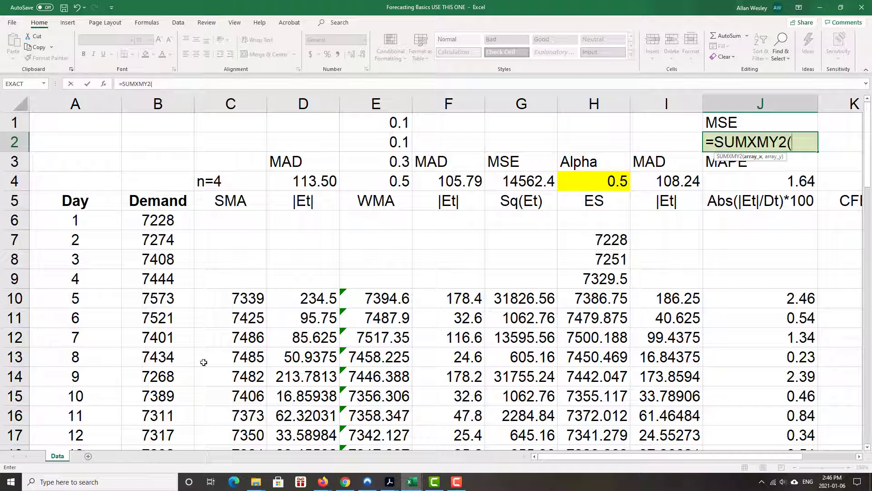
pyautogui.click(144, 300)
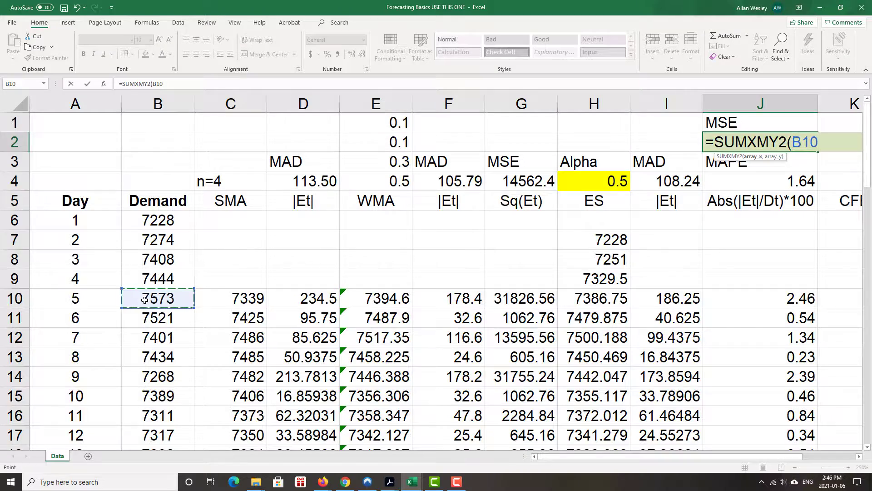
pyautogui.moveTo(145, 299); pyautogui.dragTo(157, 447)
pyautogui.scroll(5, 646, 262)
pyautogui.scroll(6, 646, 263)
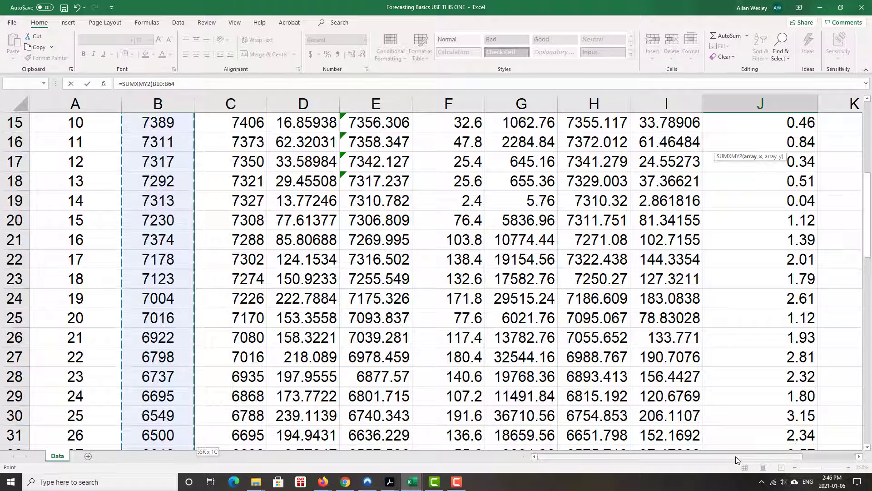
pyautogui.moveTo(741, 460); pyautogui.dragTo(796, 461)
pyautogui.scroll(5, 530, 292)
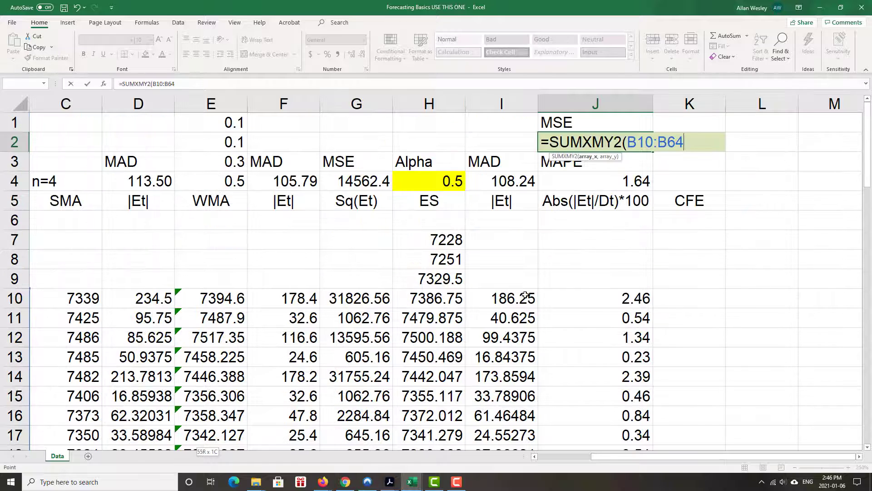
# Add forecast range H10:H64 as the second argument and close the parenthesis
pyautogui.write(',')
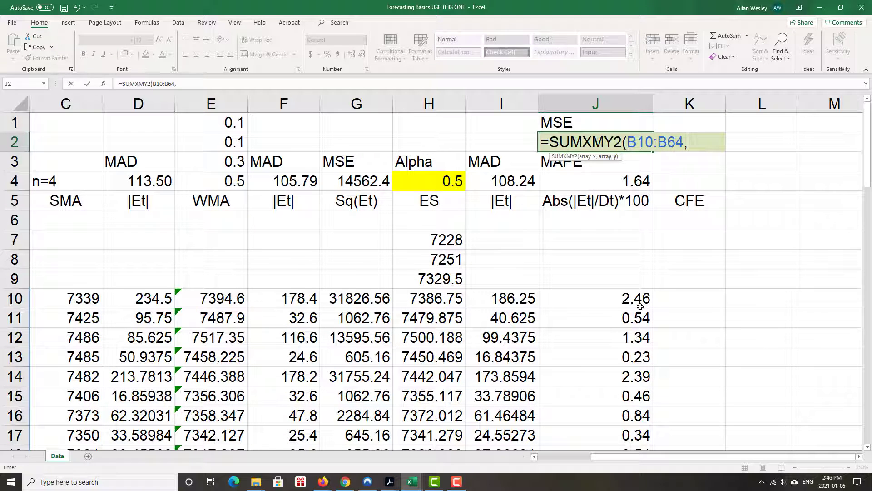
pyautogui.click(430, 298)
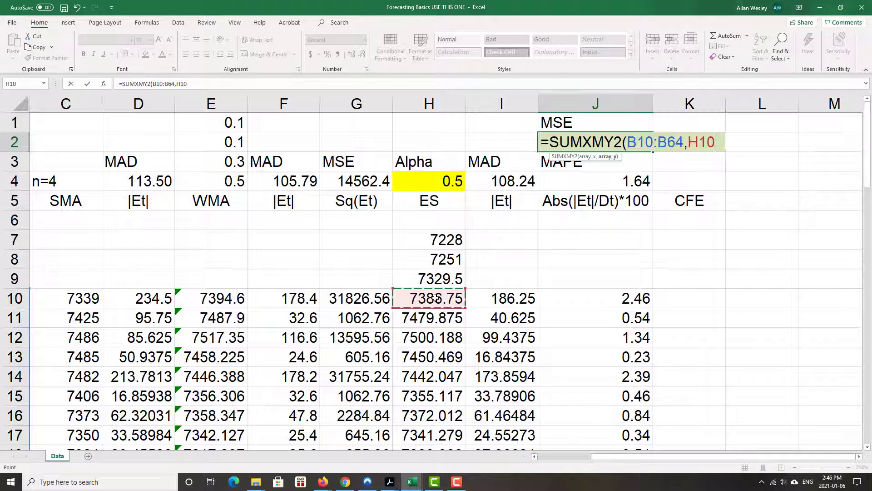
pyautogui.press('F8')
pyautogui.press('BackSpace')
pyautogui.press('BackSpace')
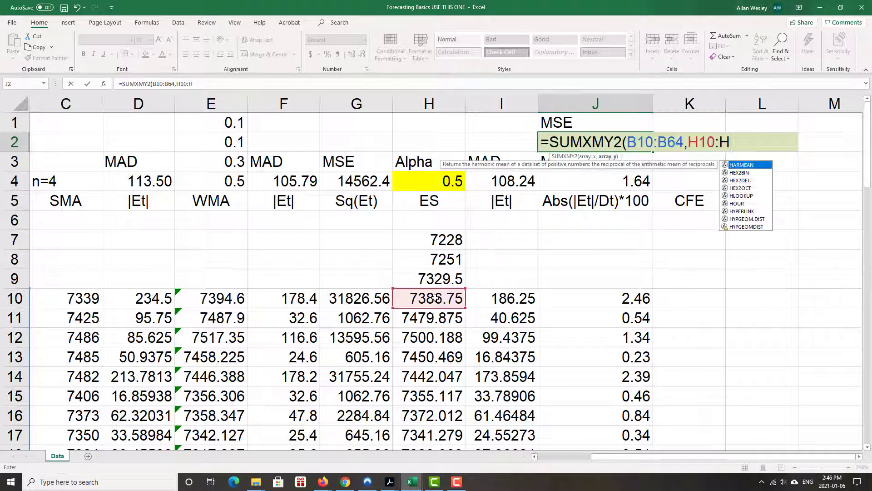
pyautogui.write('64')
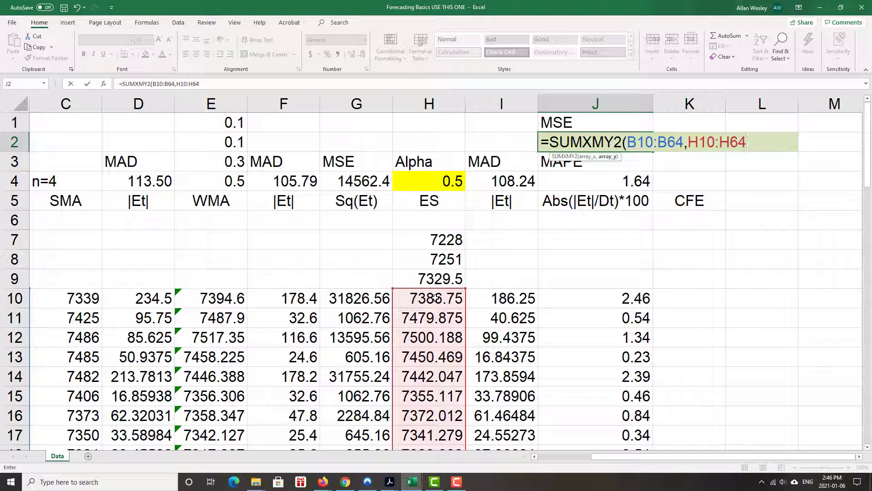
pyautogui.write(')')
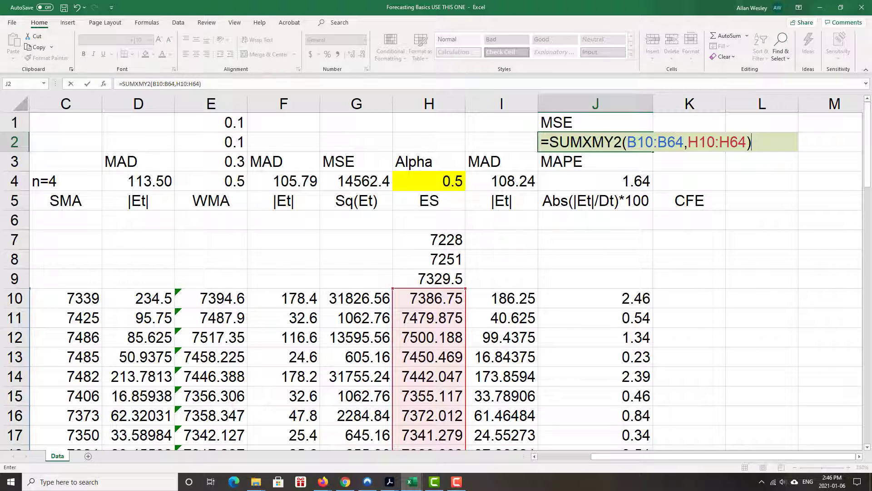
pyautogui.hotkey('alt', 'Tab')
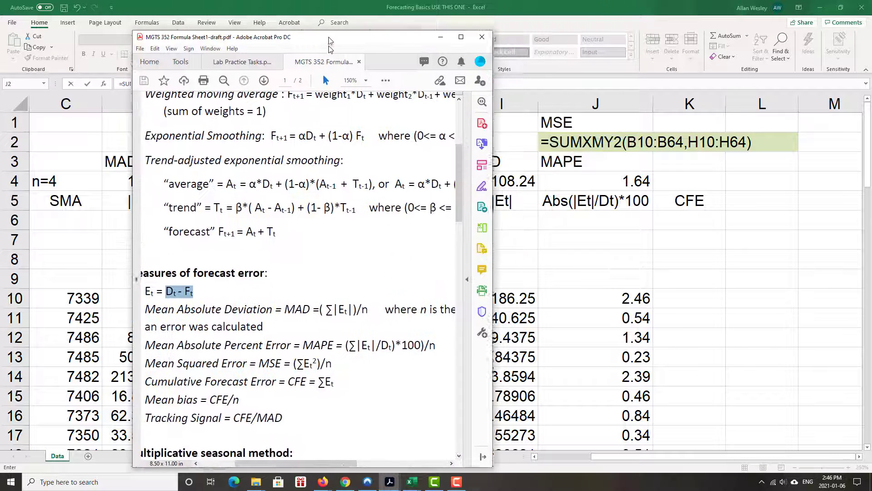
pyautogui.moveTo(331, 76); pyautogui.dragTo(331, 74)
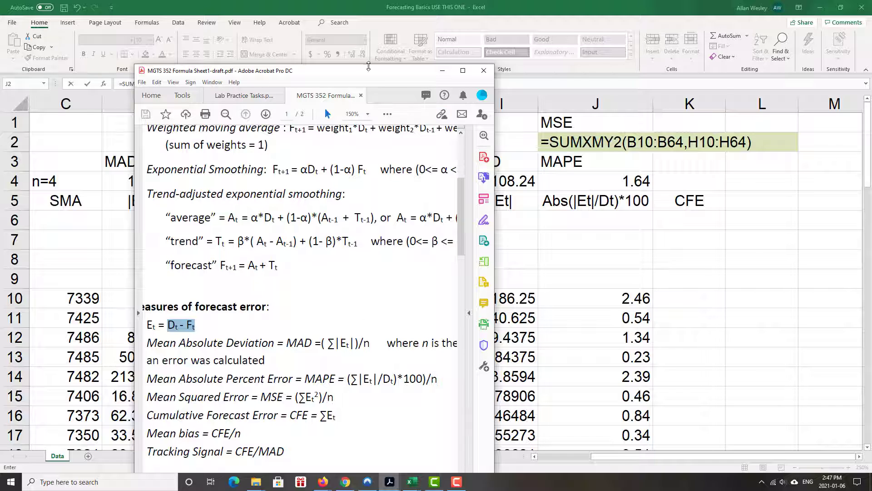
pyautogui.moveTo(371, 72); pyautogui.dragTo(543, 2)
# Append /COUNT(B10:B64) to J2's SUMXMY2 formula so it returns the MSE, 15710.57205
pyautogui.click(751, 142)
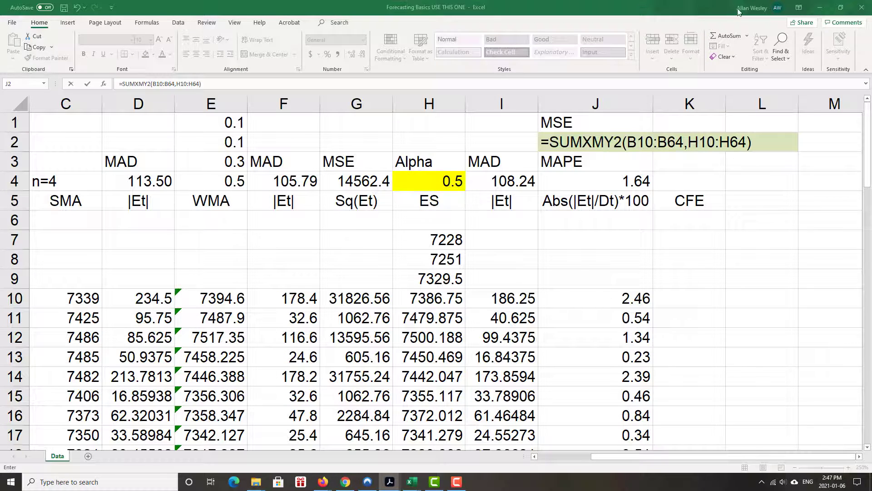
pyautogui.click(217, 87)
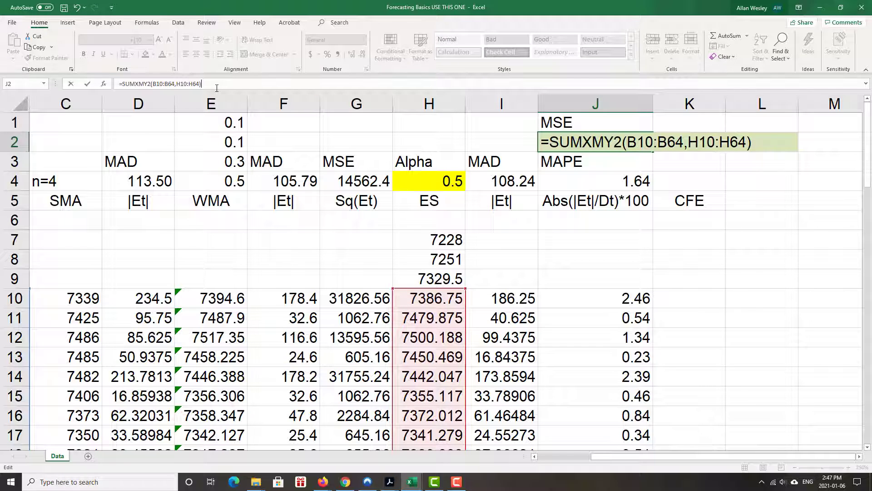
pyautogui.write('/count')
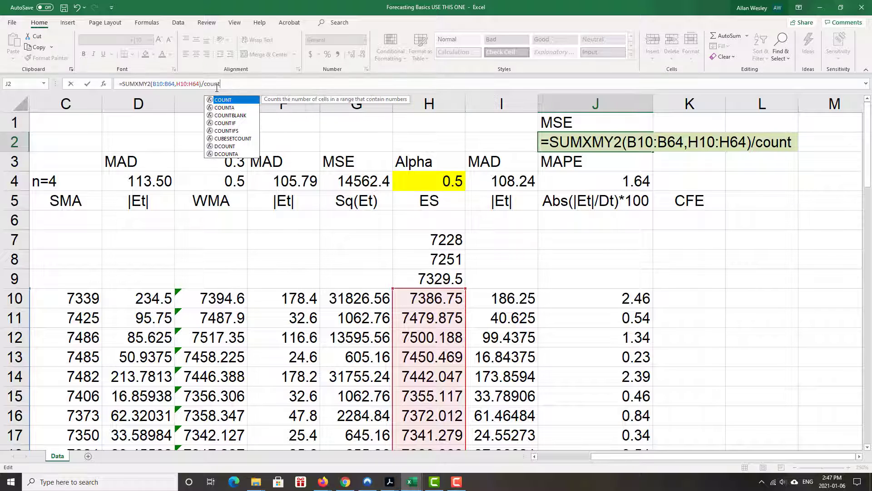
pyautogui.write('(')
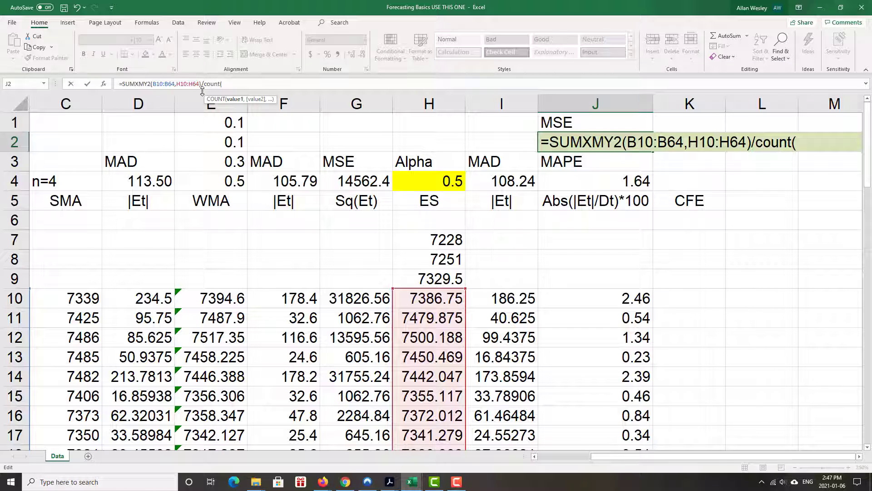
pyautogui.write('B10:B')
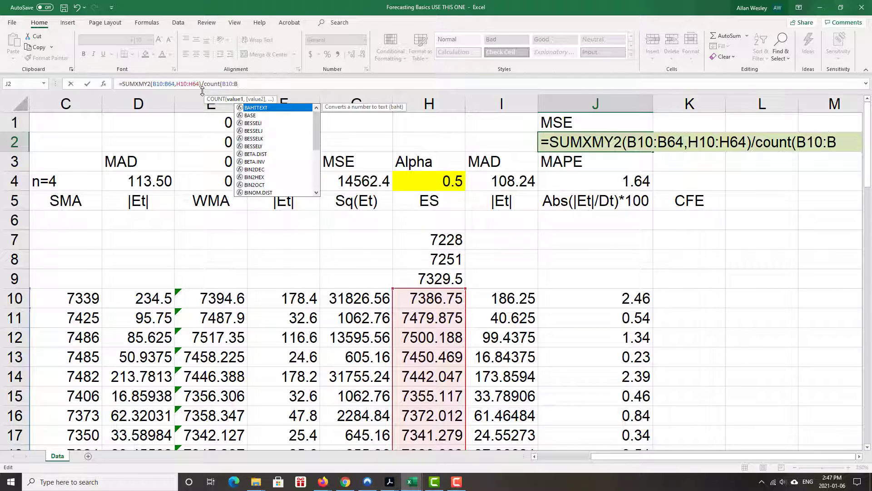
pyautogui.write('64)')
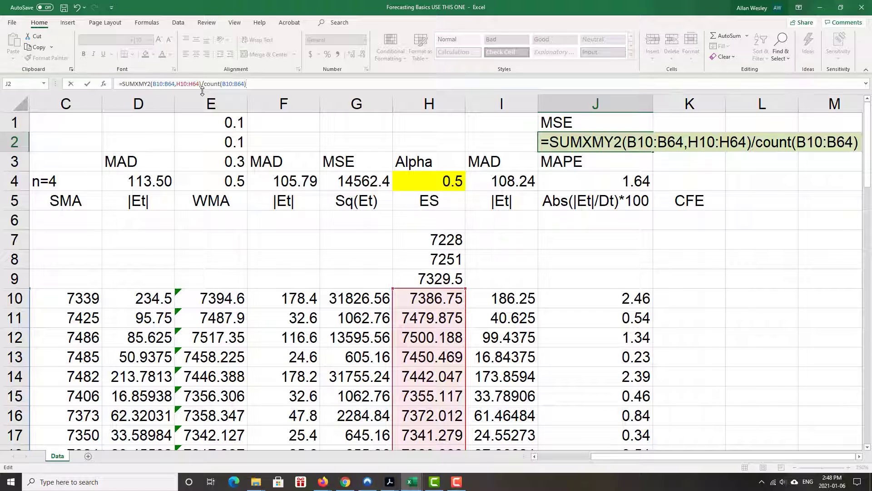
pyautogui.press('Return')
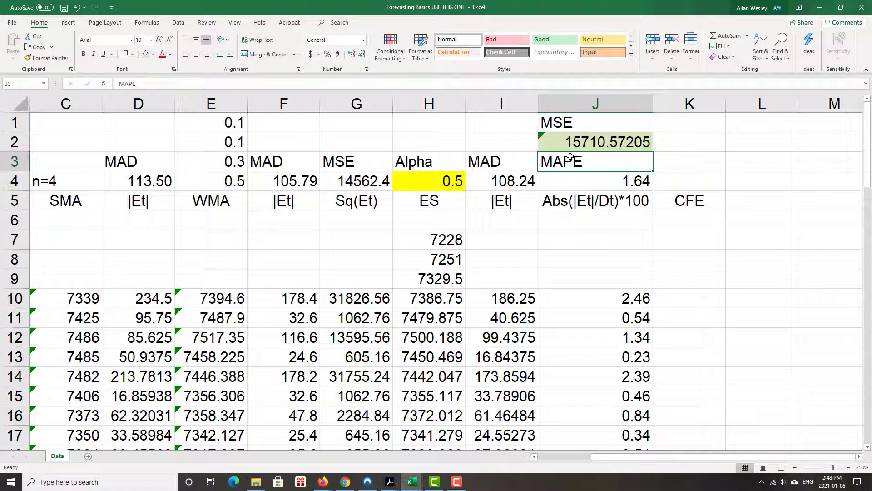
# Reduce J2's decimals so the MSE reads 15710.57, leaving its formula unchanged
pyautogui.click(591, 145)
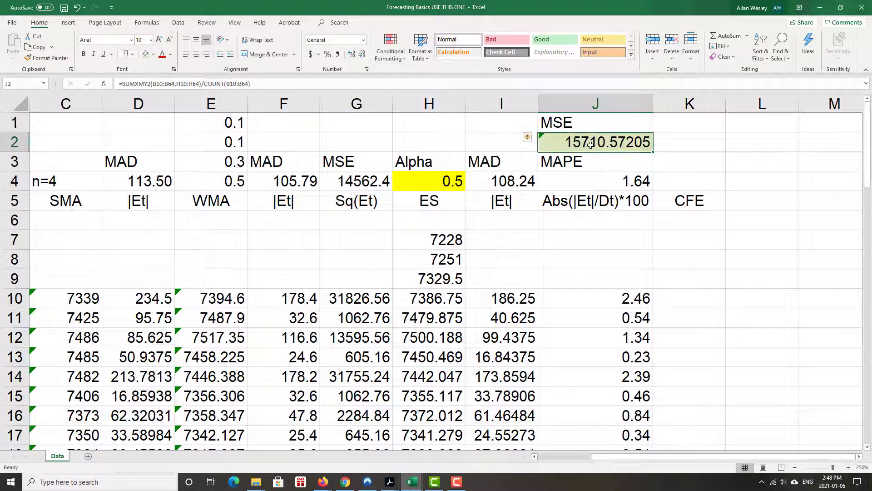
pyautogui.click(362, 54)
pyautogui.click(362, 54)
pyautogui.click(362, 54)
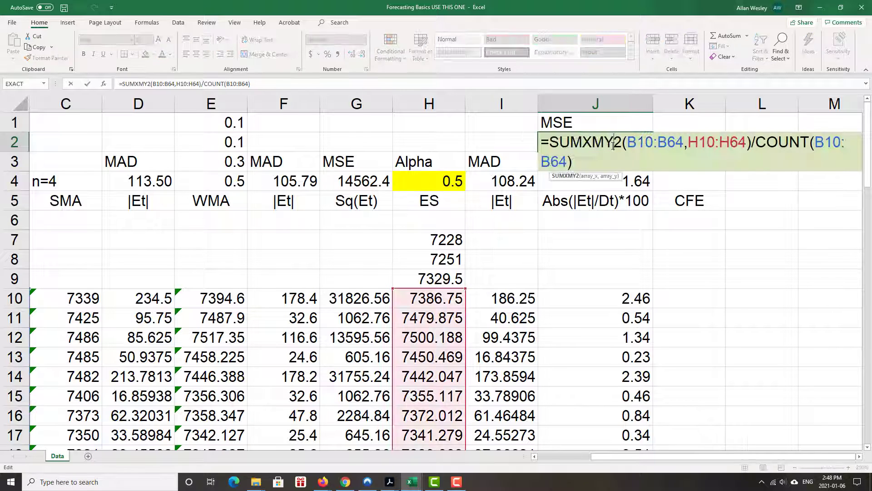
pyautogui.doubleClick(612, 148)
pyautogui.click(616, 144)
pyautogui.press('Return')
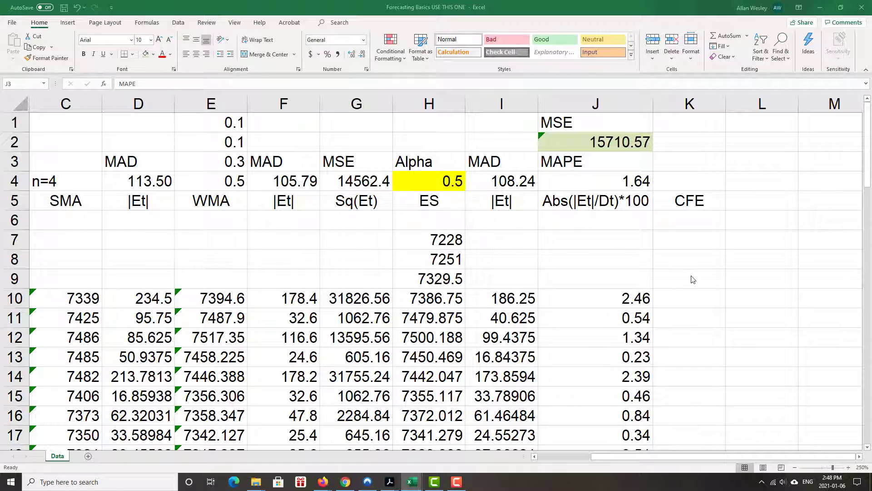
# Select K10 to begin the CFE column
pyautogui.click(688, 302)
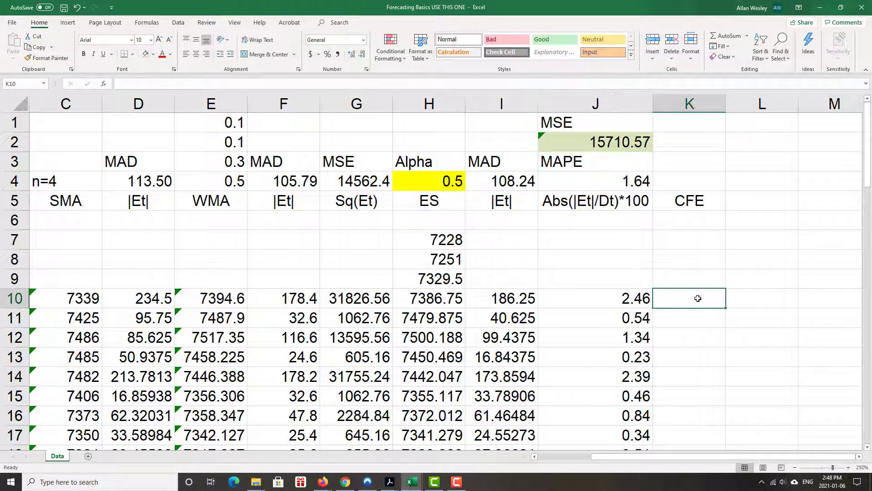
pyautogui.scroll(-1, 785, 315)
pyautogui.scroll(-1, 786, 315)
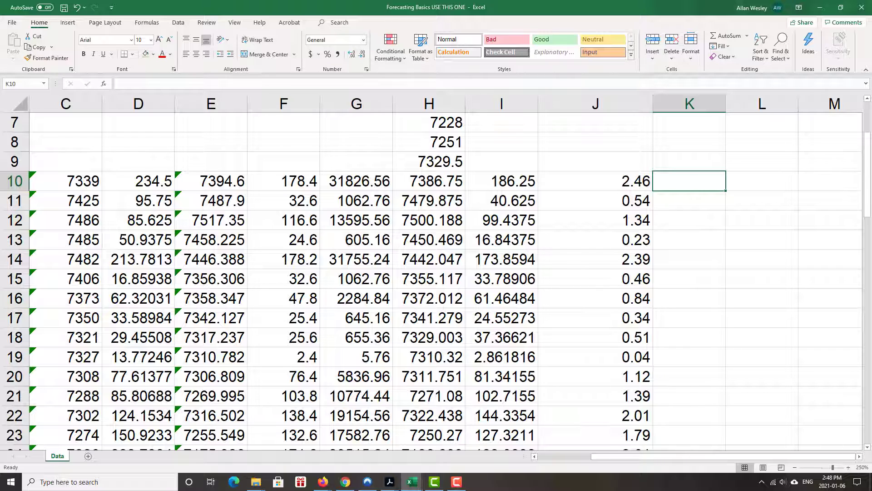
# Highlight the CFE = ∑Et formula in the PDF notes, then move the PDF off the sheet
pyautogui.click(390, 481)
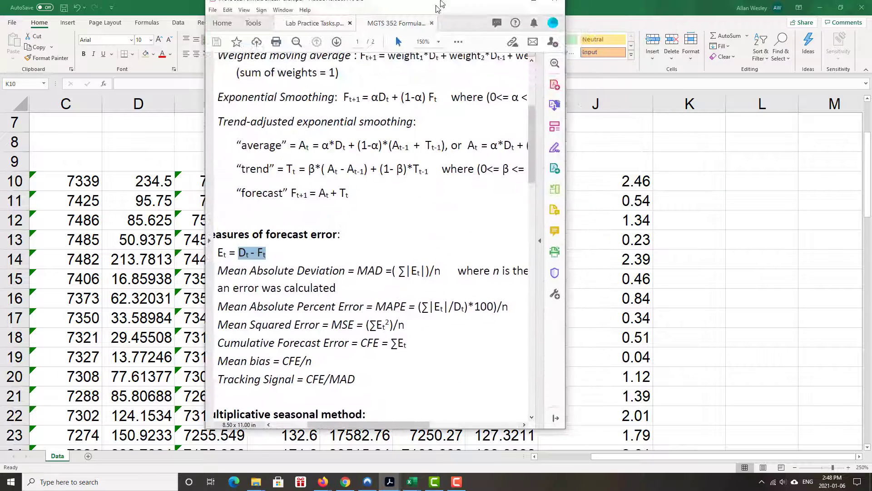
pyautogui.moveTo(436, 9); pyautogui.dragTo(401, 47)
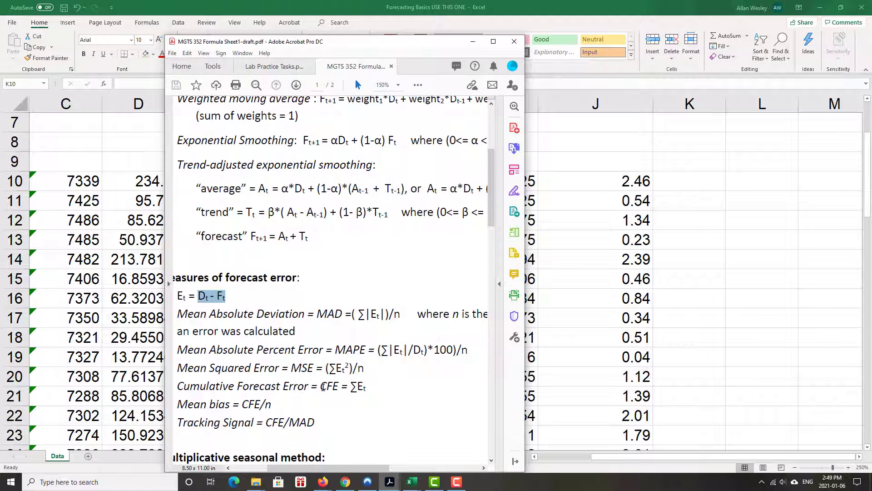
pyautogui.moveTo(321, 386); pyautogui.dragTo(367, 387)
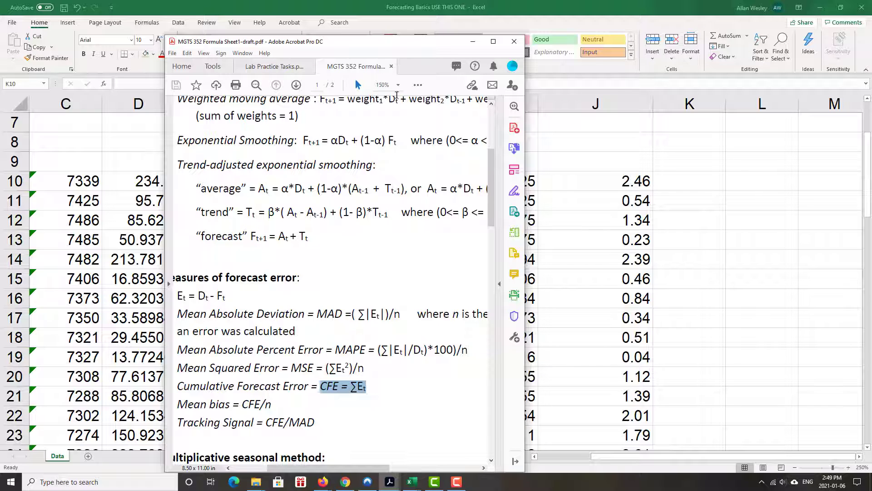
pyautogui.moveTo(403, 37); pyautogui.dragTo(463, 0)
pyautogui.scroll(2, 716, 415)
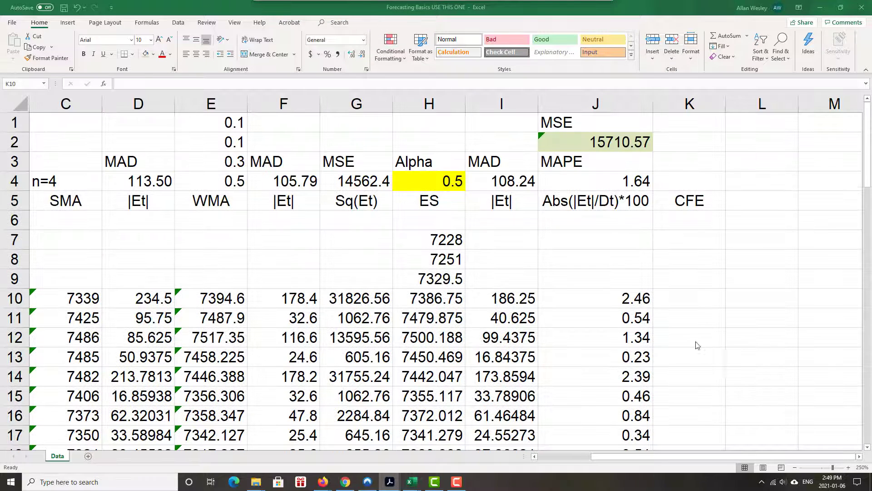
# Enter =B10-H10 in K10 for the first CFE value, 186
pyautogui.click(685, 299)
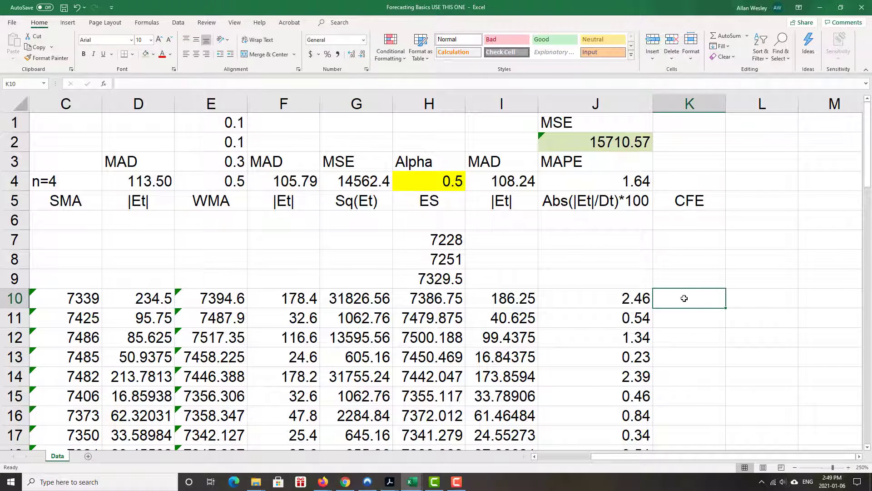
pyautogui.write('=')
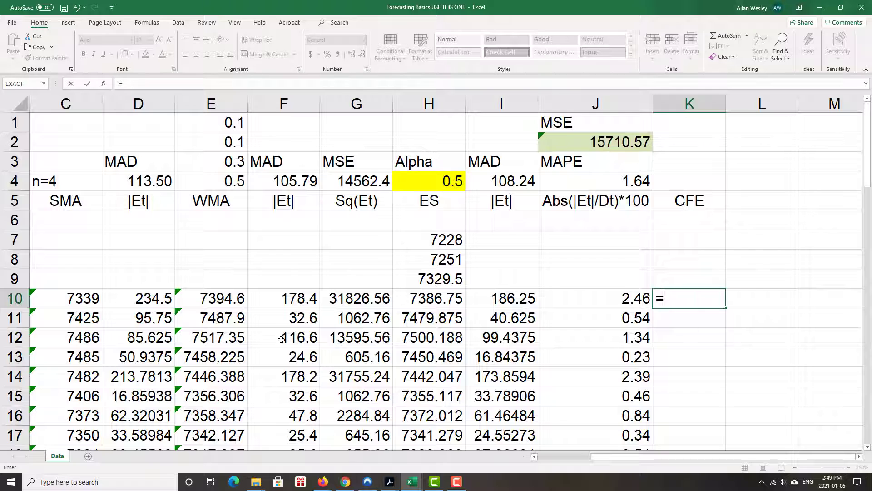
pyautogui.moveTo(612, 457); pyautogui.dragTo(578, 459)
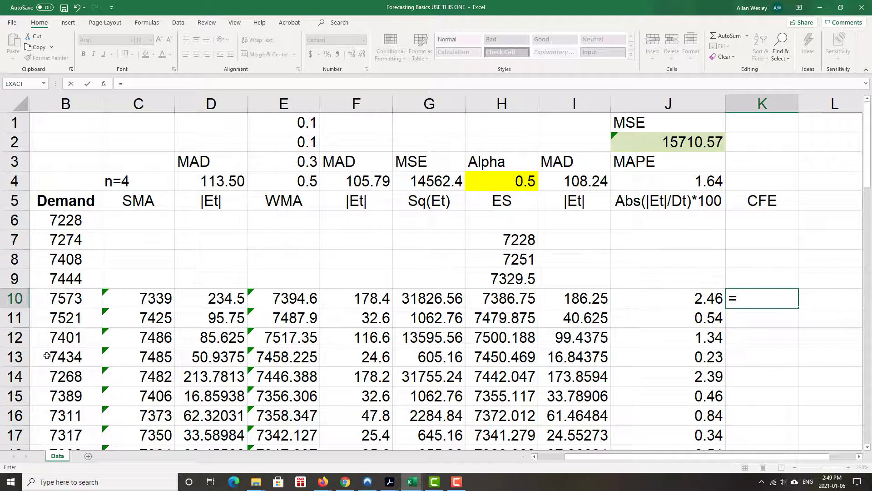
pyautogui.click(62, 298)
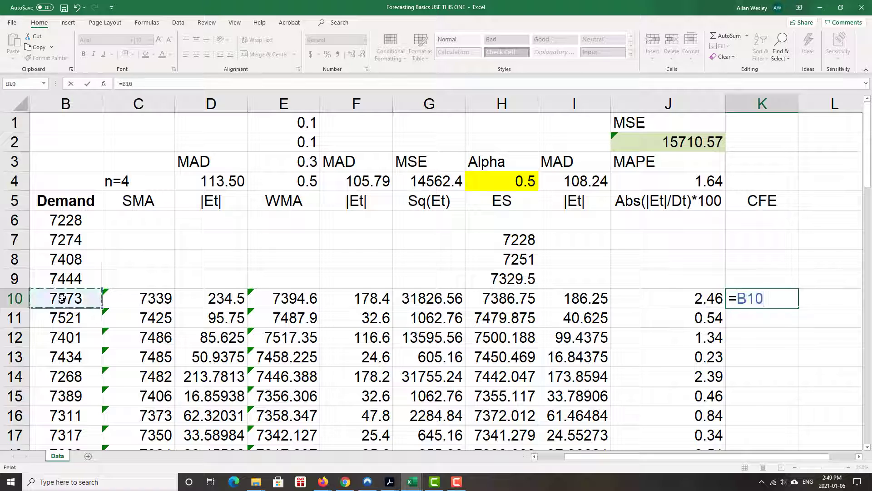
pyautogui.write('-')
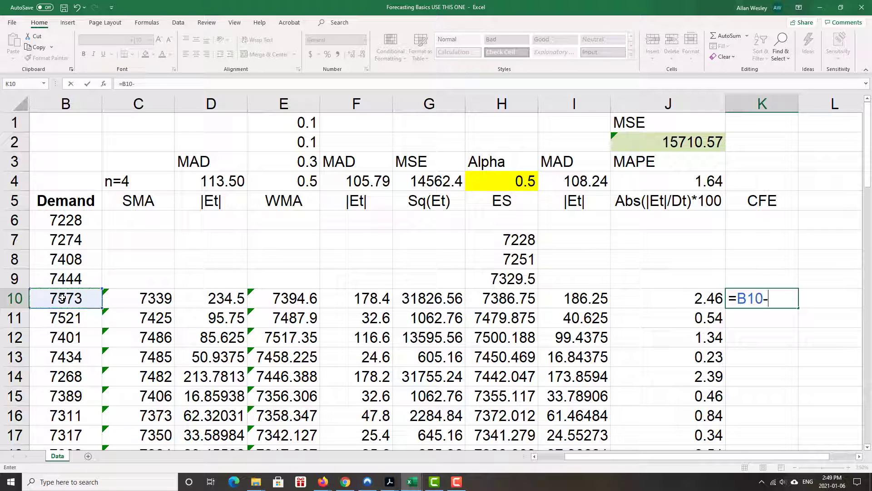
pyautogui.click(499, 299)
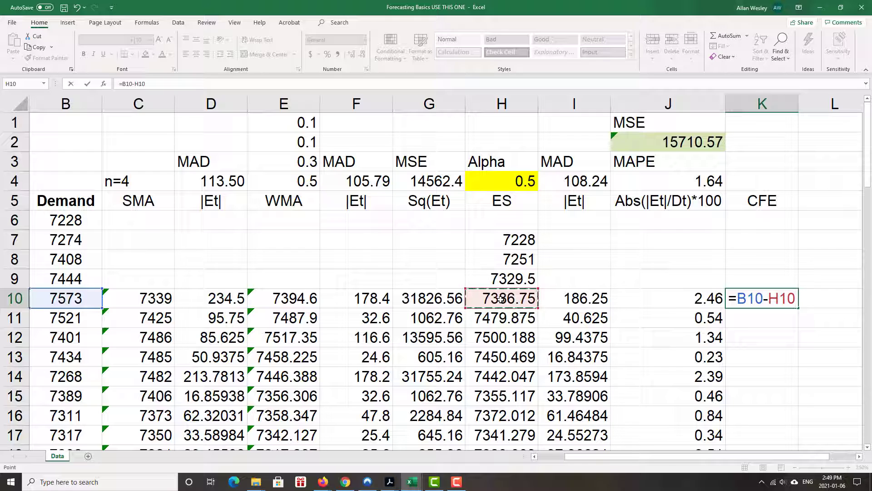
pyautogui.press('Return')
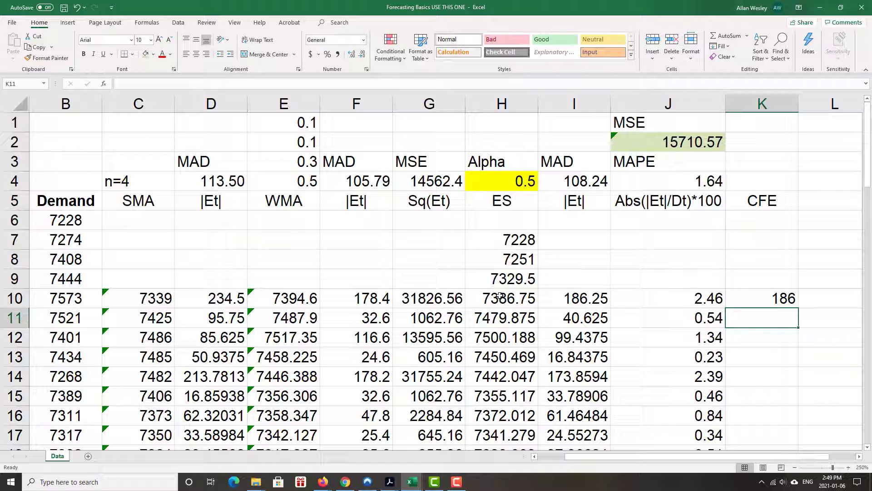
# Enter =(B11-H11)+K10 in K11 for the running CFE, giving 227
pyautogui.write('=')
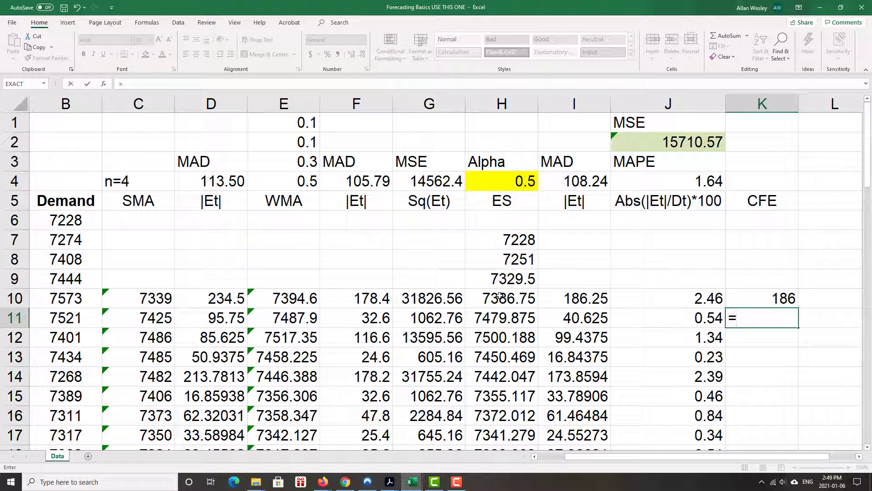
pyautogui.write('(')
pyautogui.click(79, 318)
pyautogui.write('-')
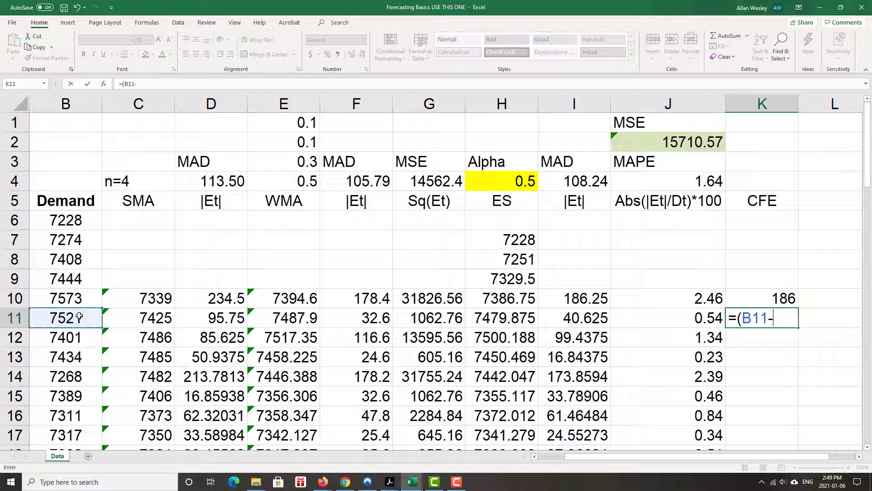
pyautogui.click(494, 317)
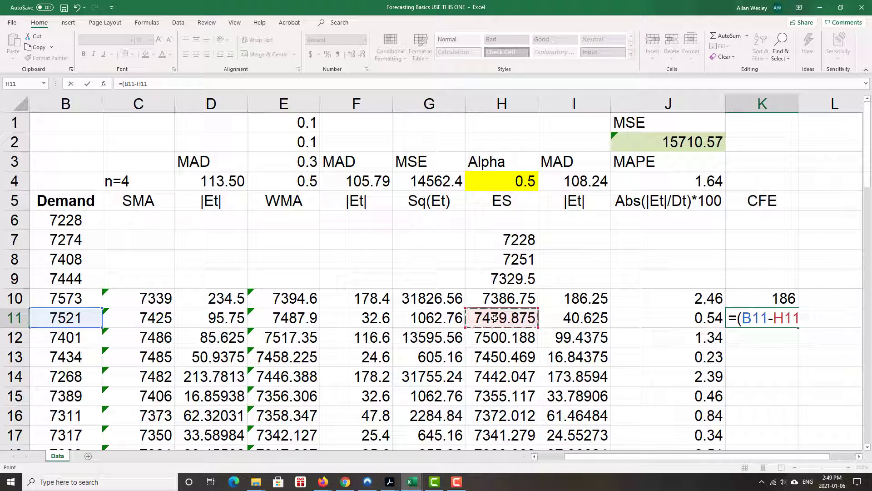
pyautogui.write(')')
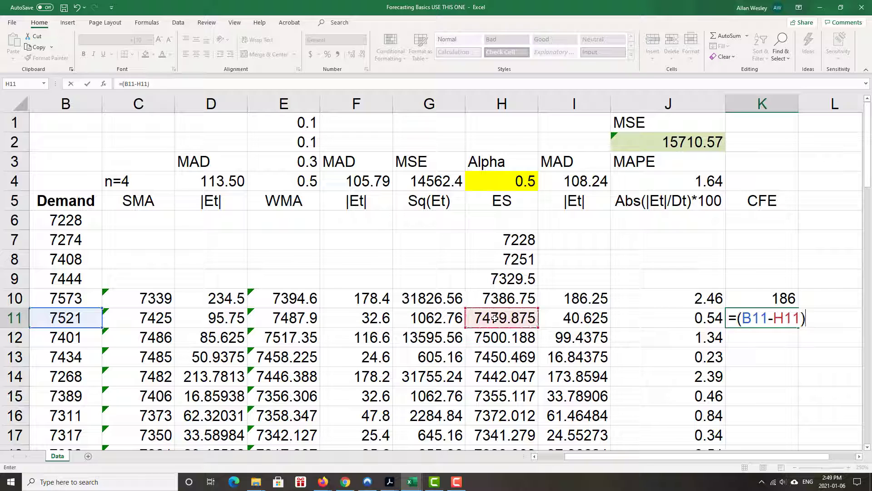
pyautogui.write('+')
pyautogui.click(779, 298)
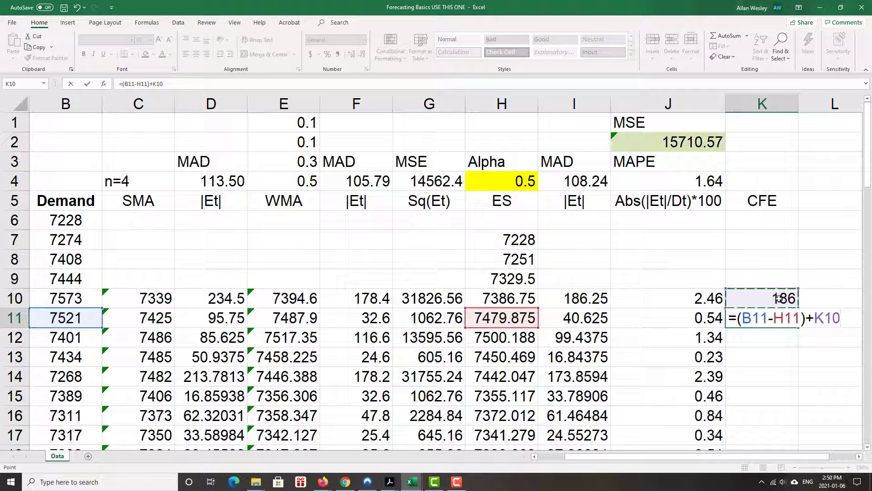
pyautogui.press('Return')
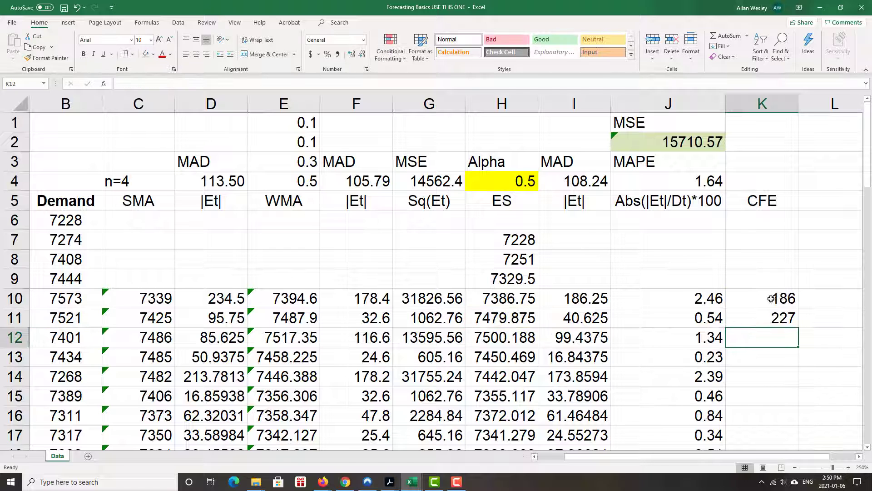
# Fill K11's CFE formula down to K64, ending at -1726, and clear K65
pyautogui.click(776, 319)
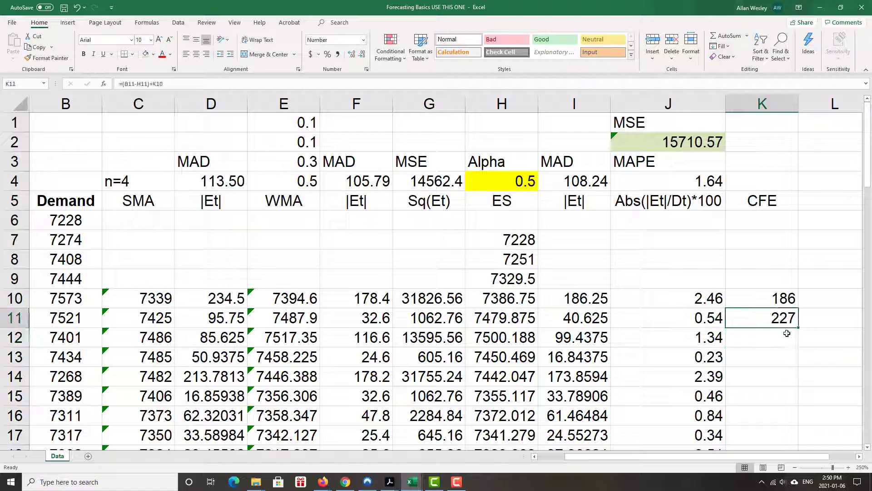
pyautogui.doubleClick(798, 328)
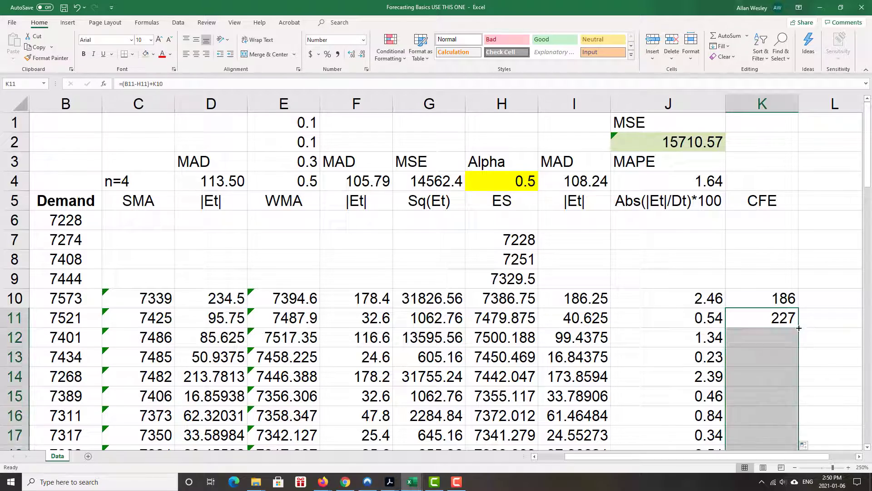
pyautogui.scroll(-4, 827, 331)
pyautogui.scroll(-11, 756, 251)
pyautogui.scroll(-6, 776, 318)
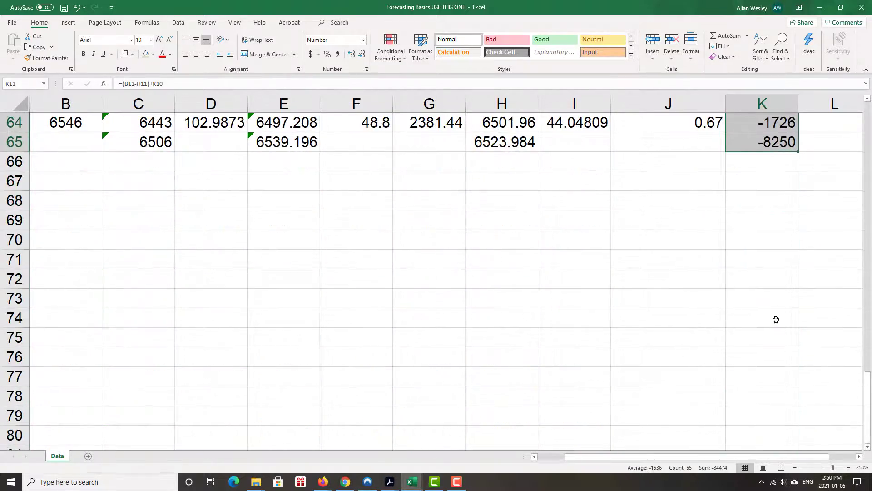
pyautogui.scroll(3, 775, 309)
pyautogui.click(782, 324)
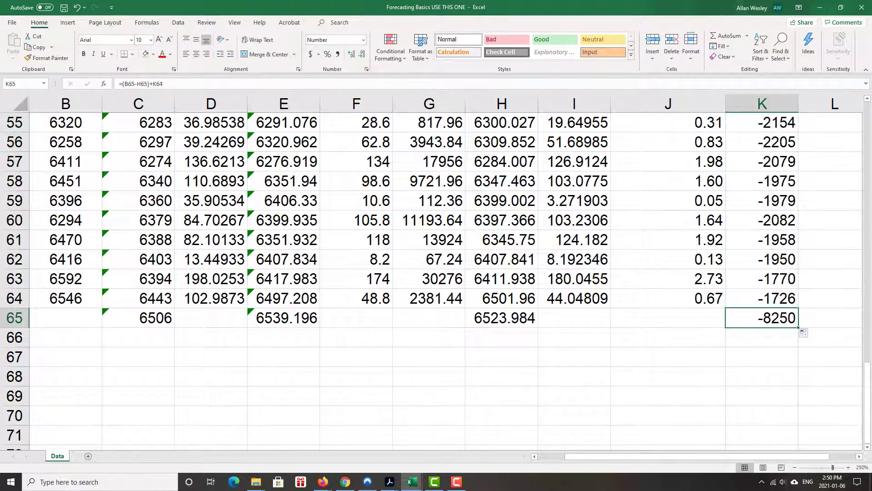
pyautogui.press('Delete')
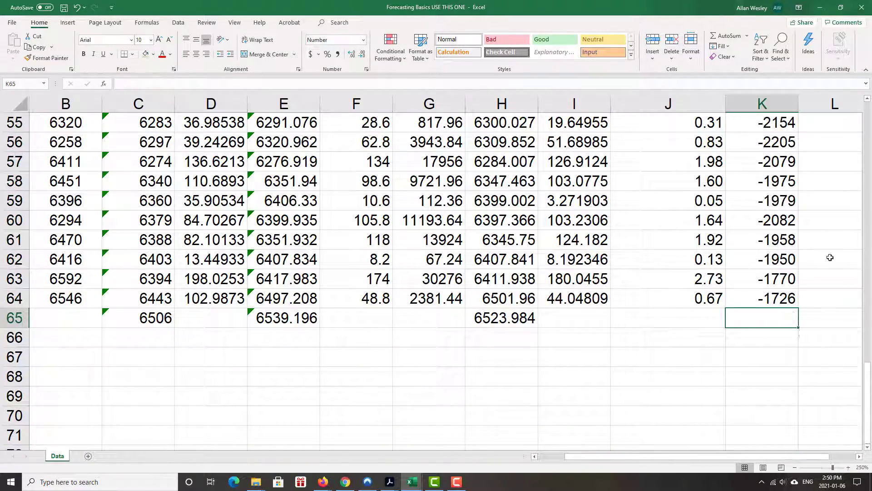
pyautogui.click(762, 298)
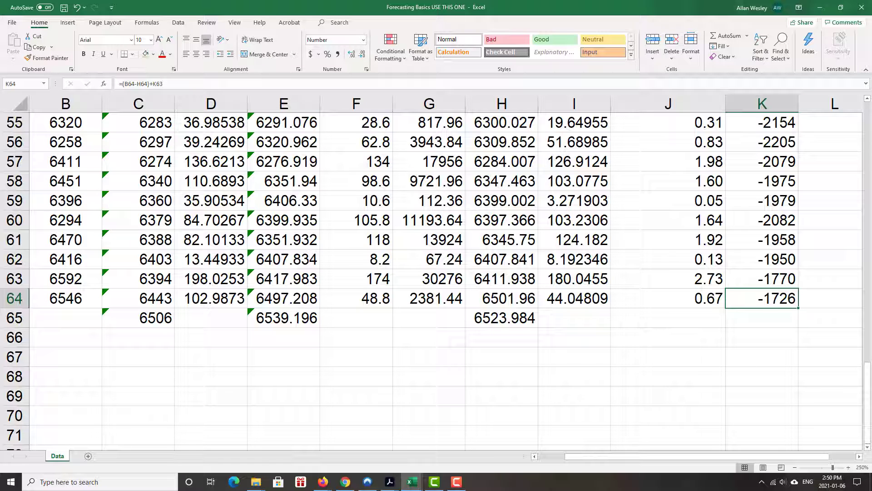
pyautogui.hotkey('alt', 'Tab')
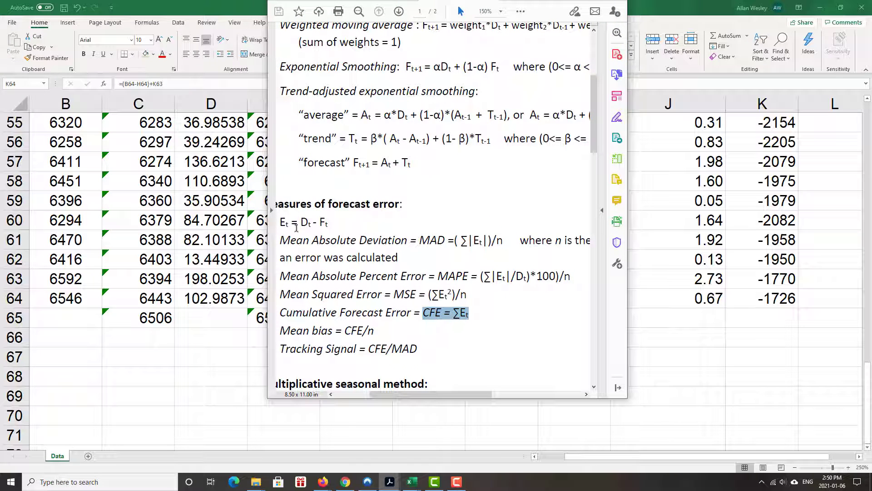
pyautogui.moveTo(280, 222); pyautogui.dragTo(330, 228)
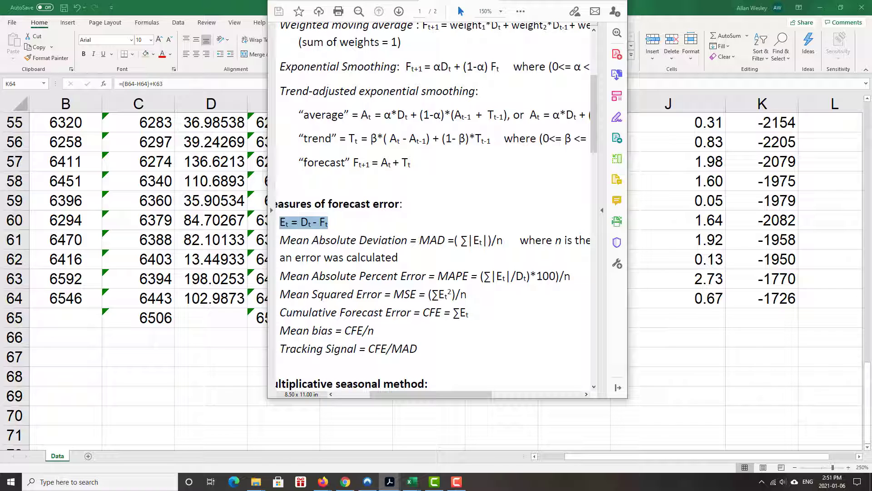
pyautogui.hotkey('alt', 'Tab')
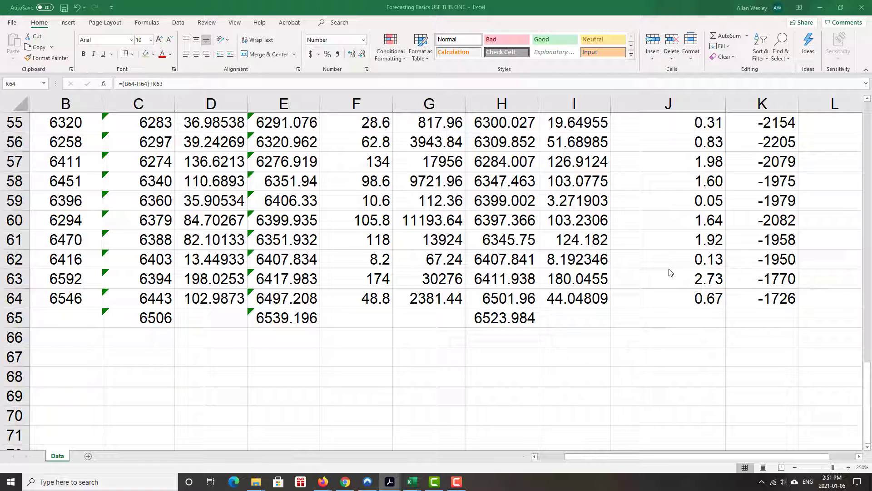
pyautogui.scroll(4, 577, 303)
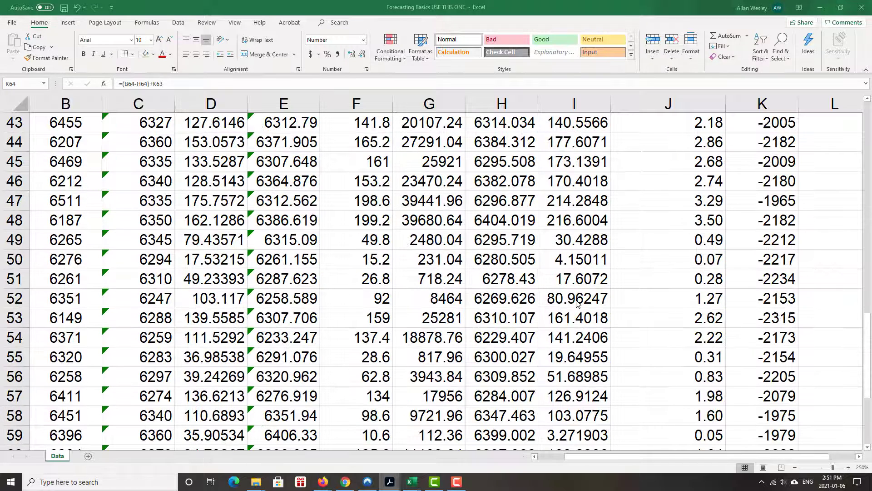
pyautogui.scroll(14, 577, 303)
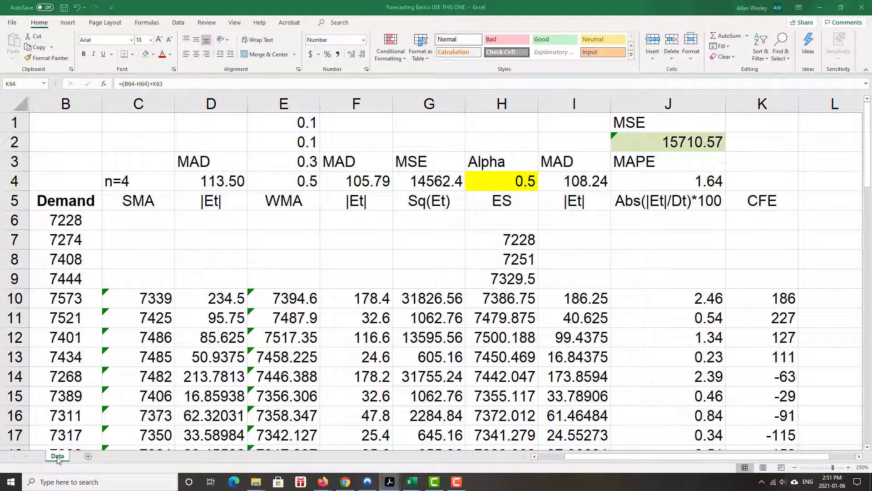
pyautogui.click(57, 458)
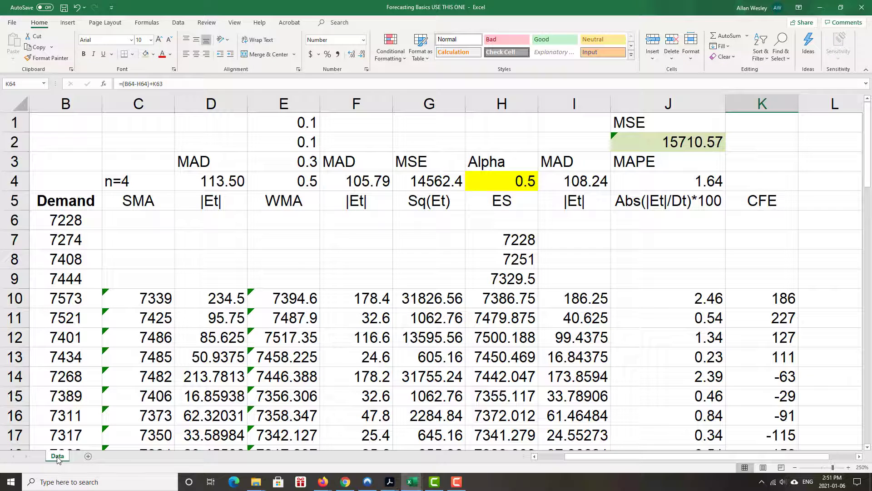